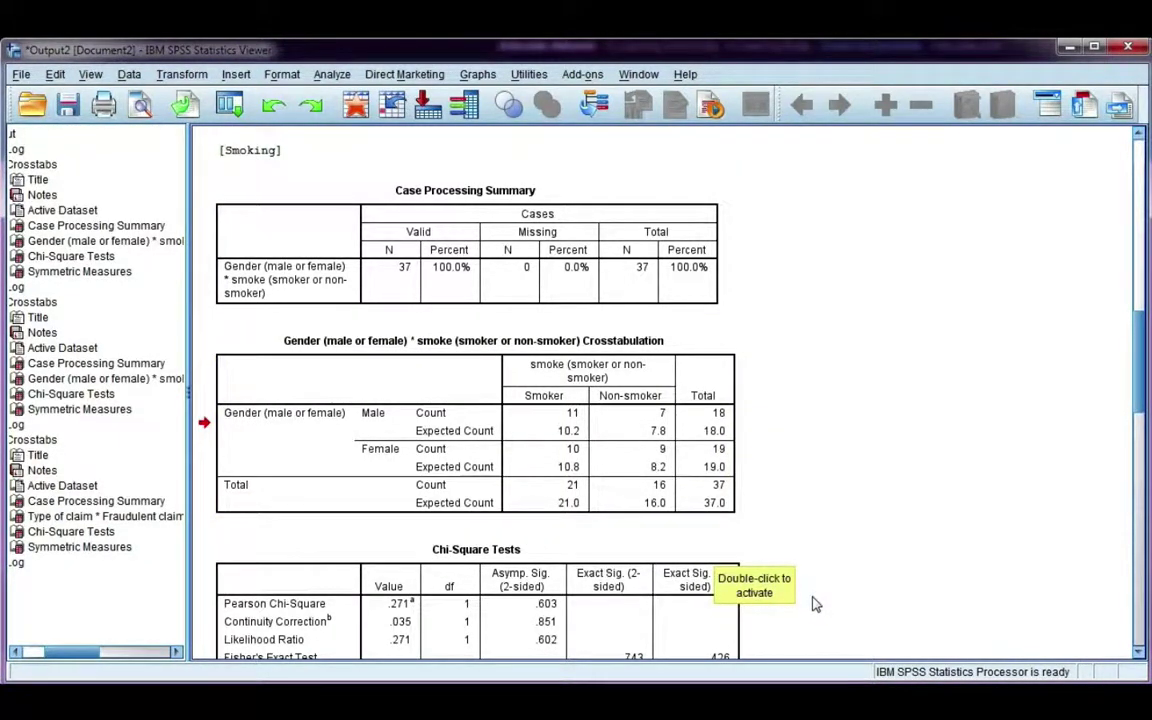
Select the Gender by smoke crosstabulation and activate it for in-place editing
scroll(638, 558, "down", 2)
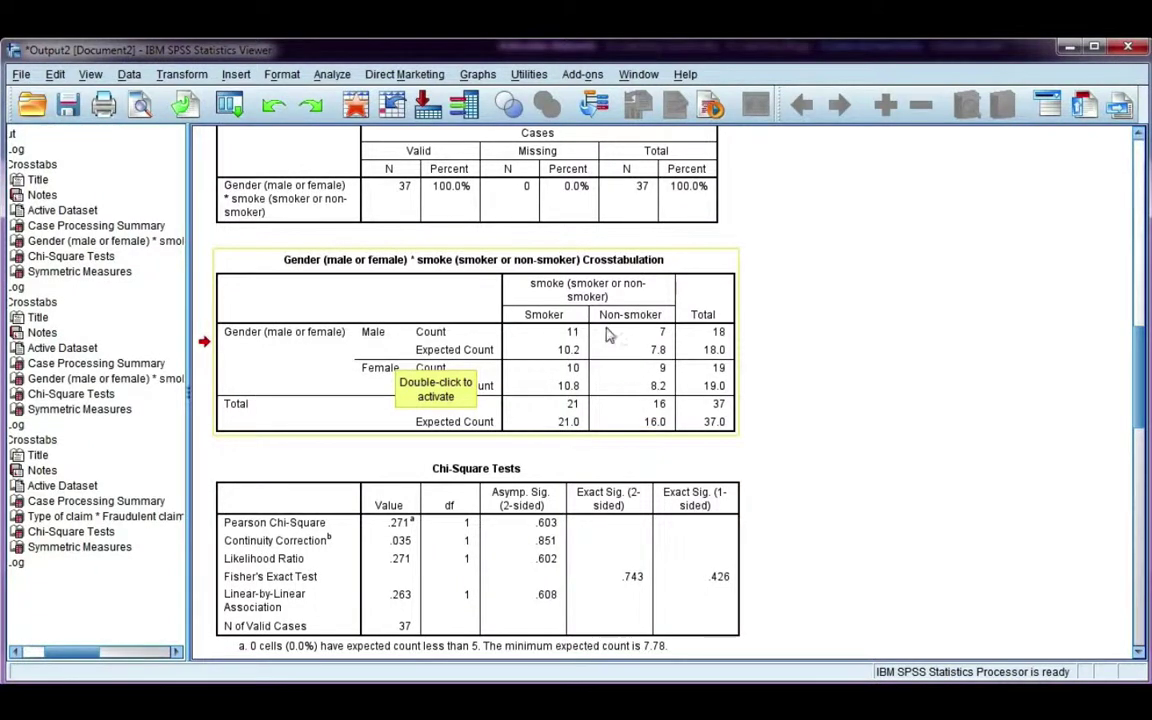
left_click(601, 383)
right_click(582, 337)
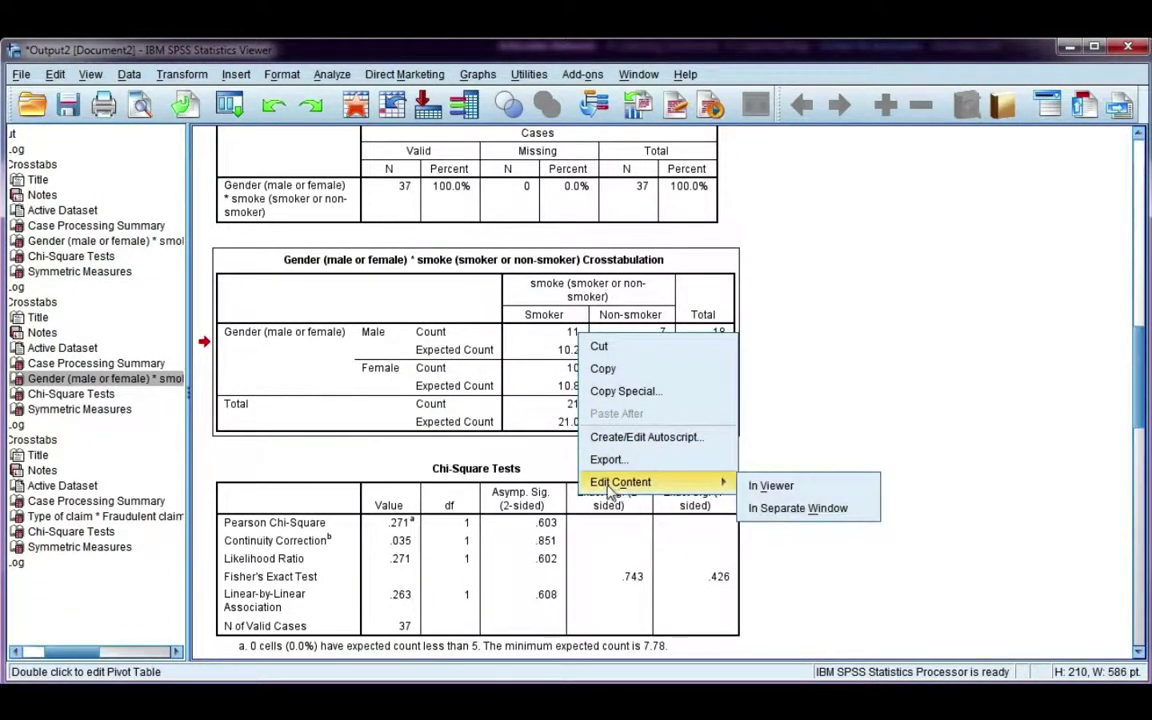
left_click(522, 352)
double_click(538, 343)
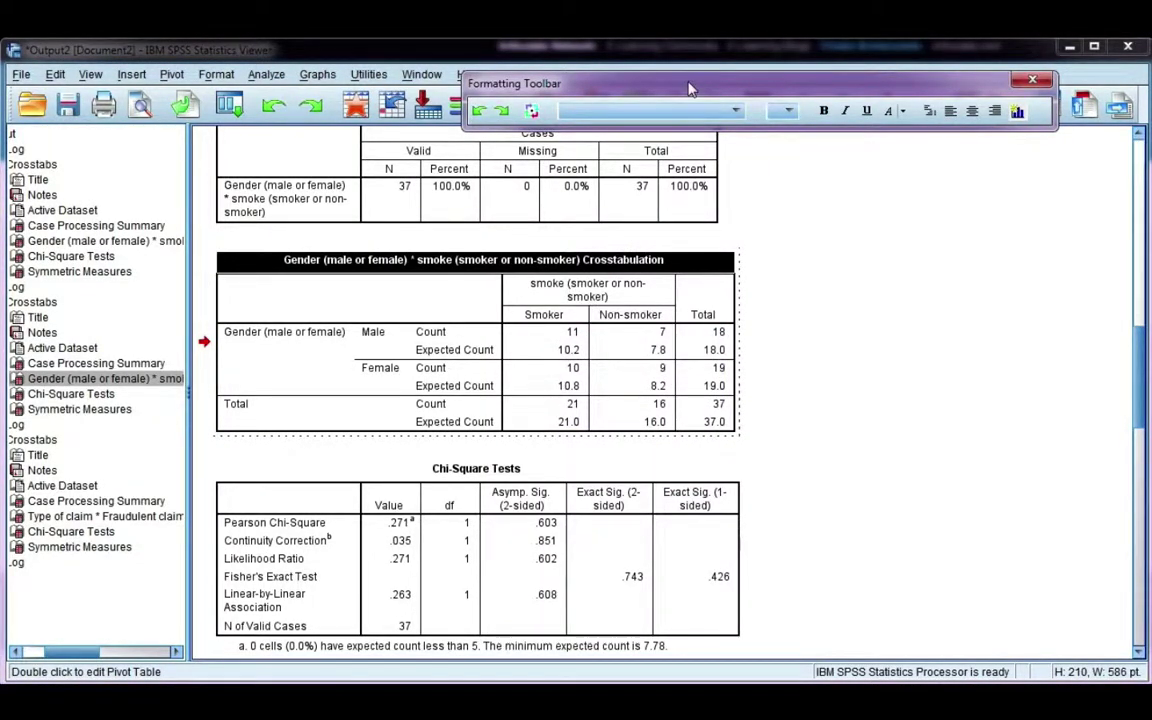
Move the Formatting Toolbar next to the crosstab and select the Smoker and Non-smoker data cells
left_click_drag(620, 83, 688, 198)
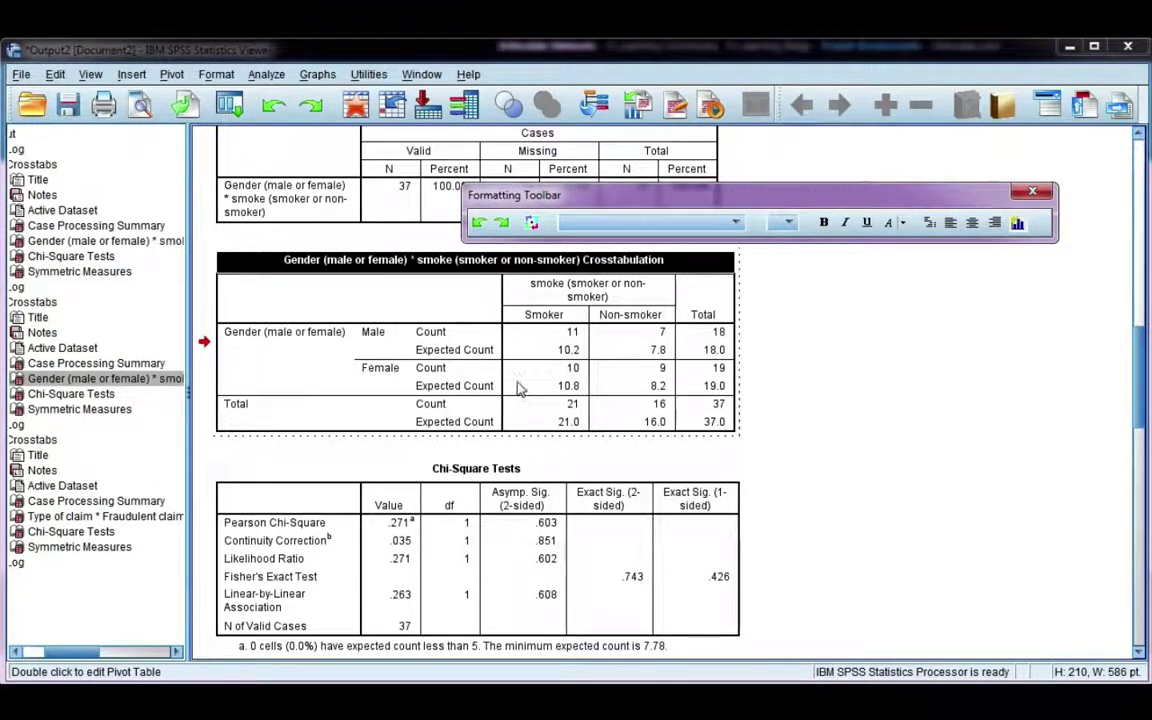
left_click_drag(550, 333, 628, 393)
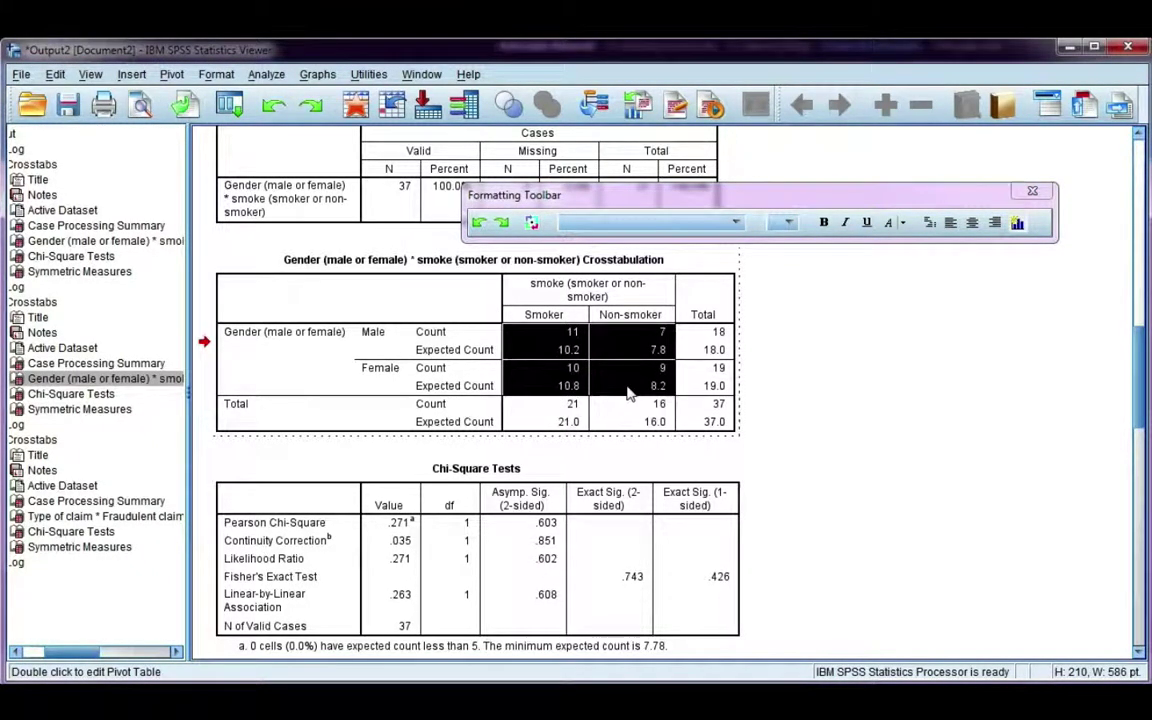
left_click(736, 223)
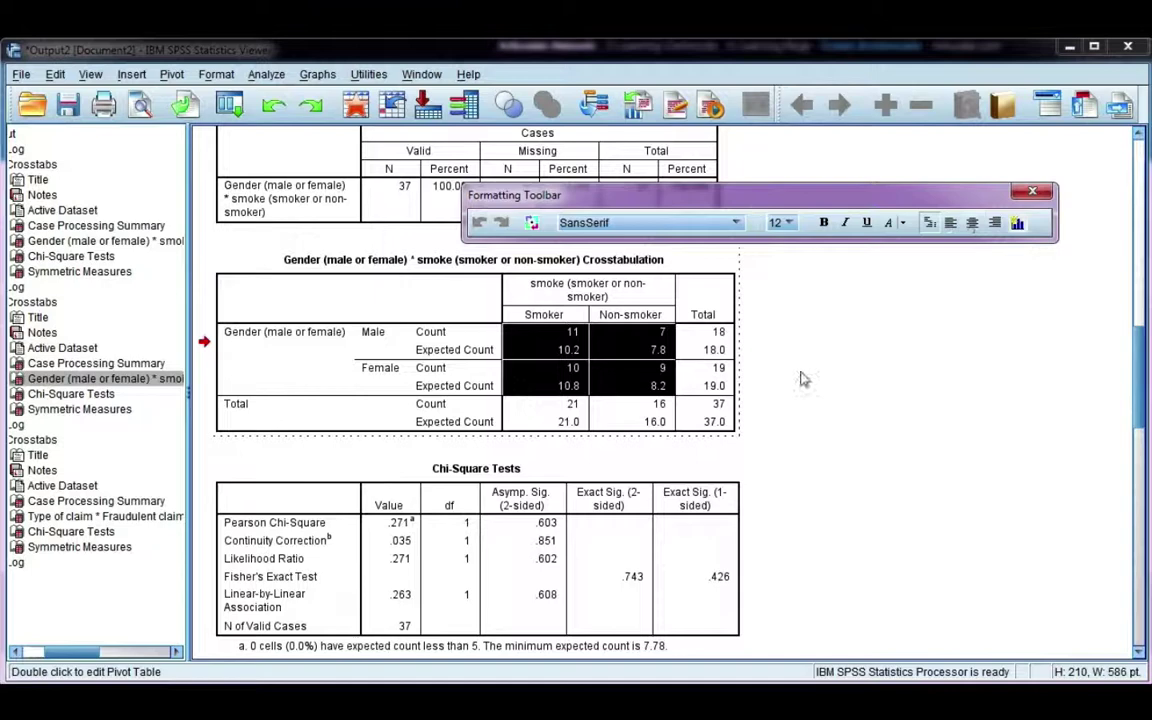
left_click(712, 368)
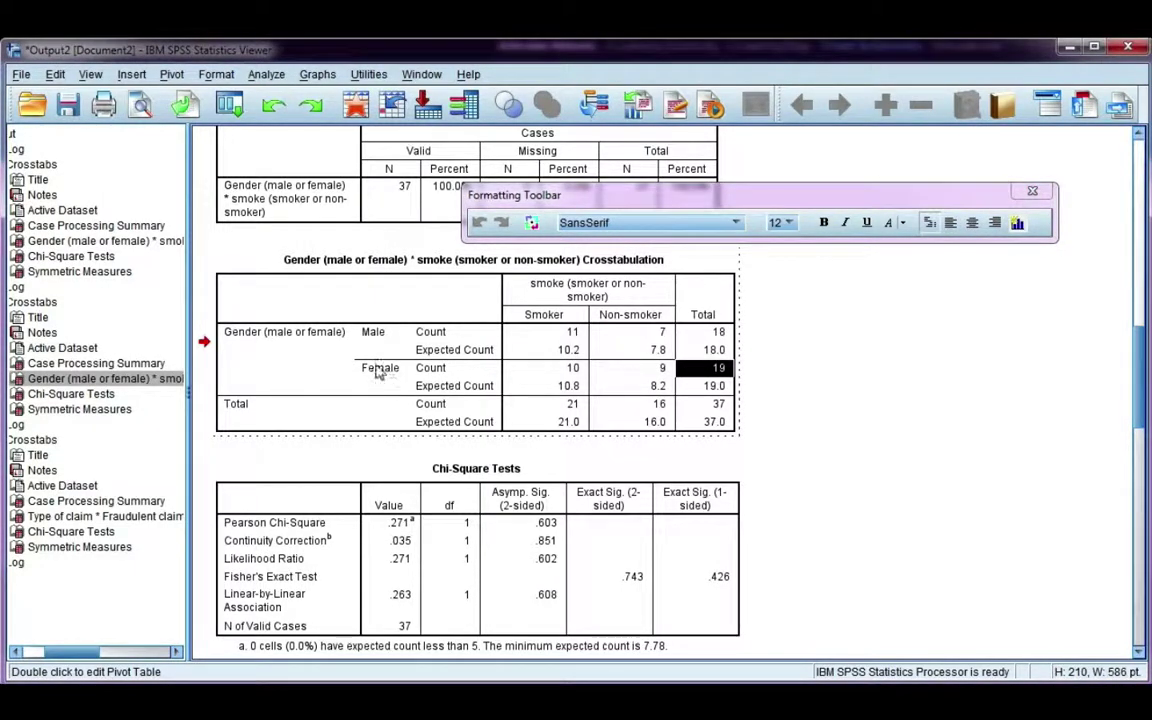
right_click(530, 338)
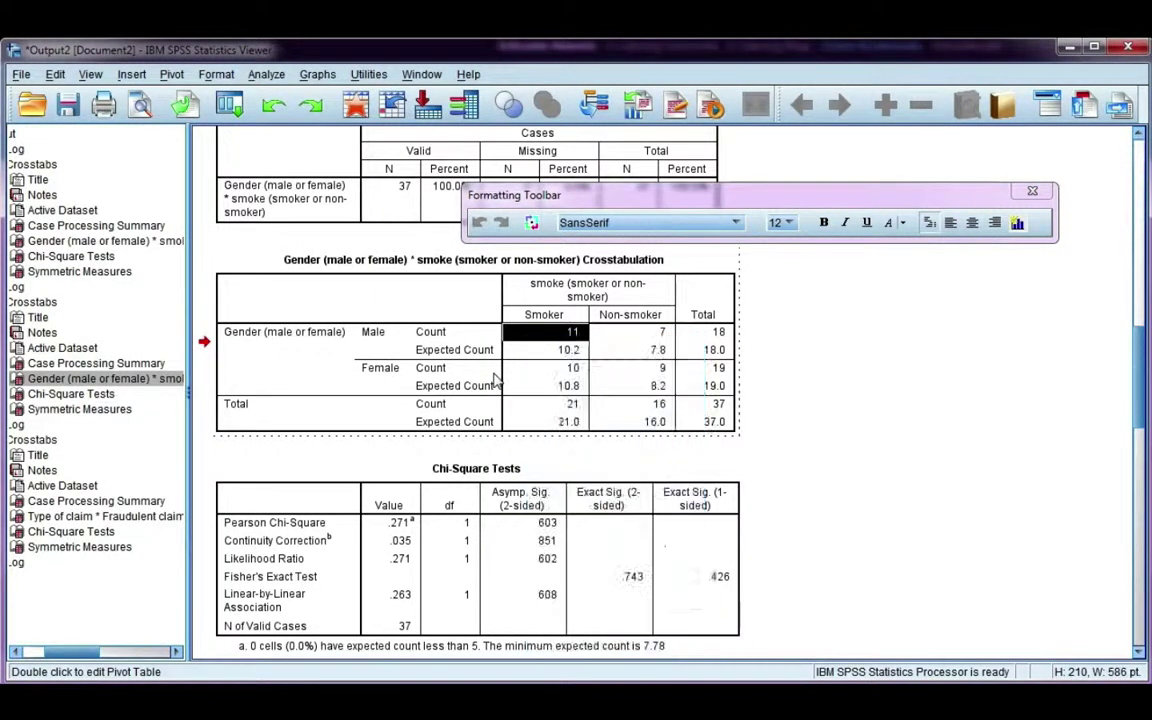
Preview the Academic and BlueYellowContrast TableLooks, then choose and apply CompactAcademic
left_click(535, 349)
right_click(536, 347)
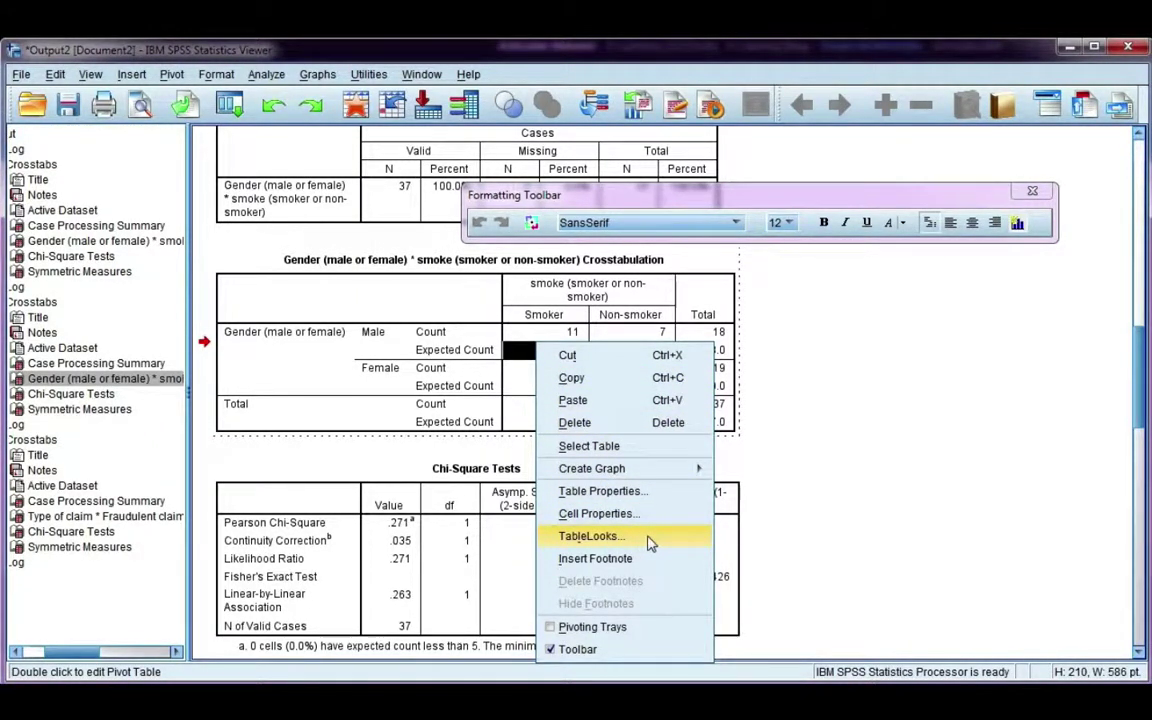
left_click(644, 538)
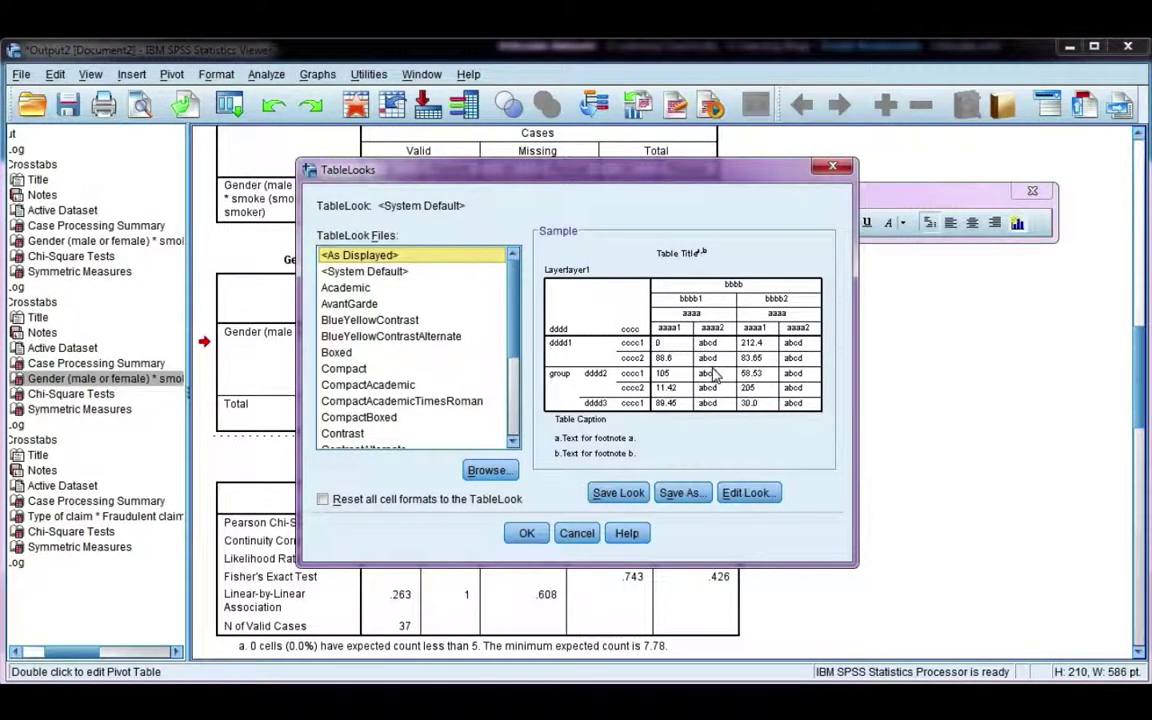
left_click(350, 288)
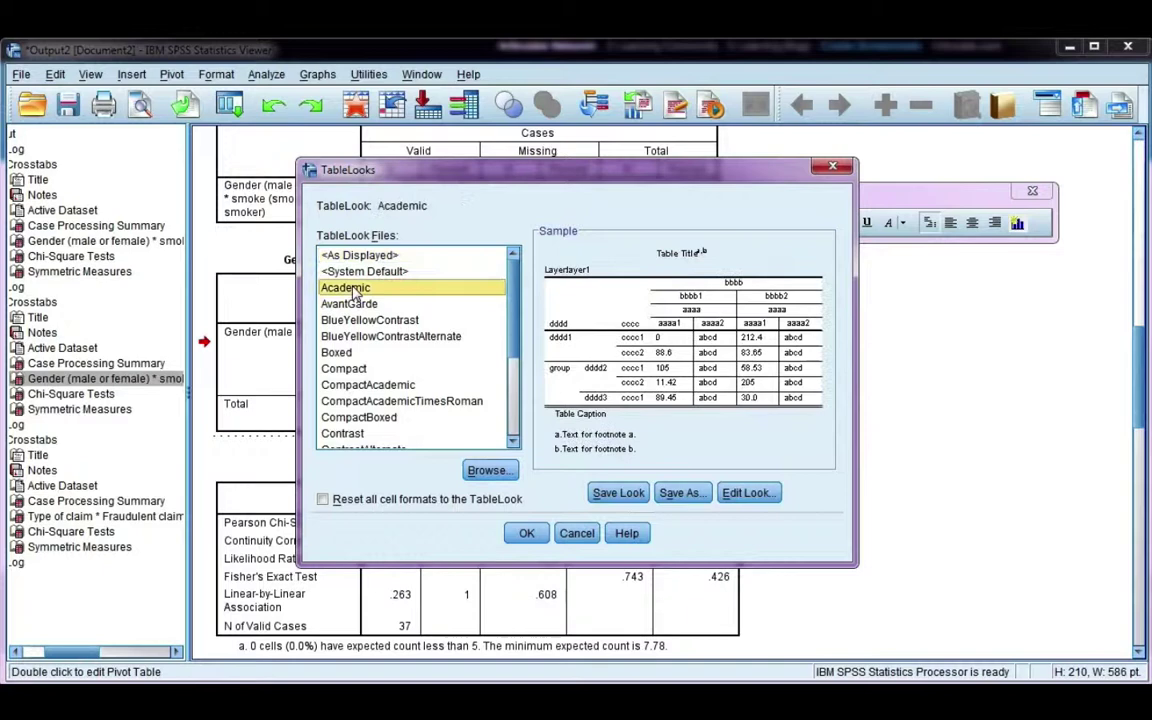
left_click(372, 321)
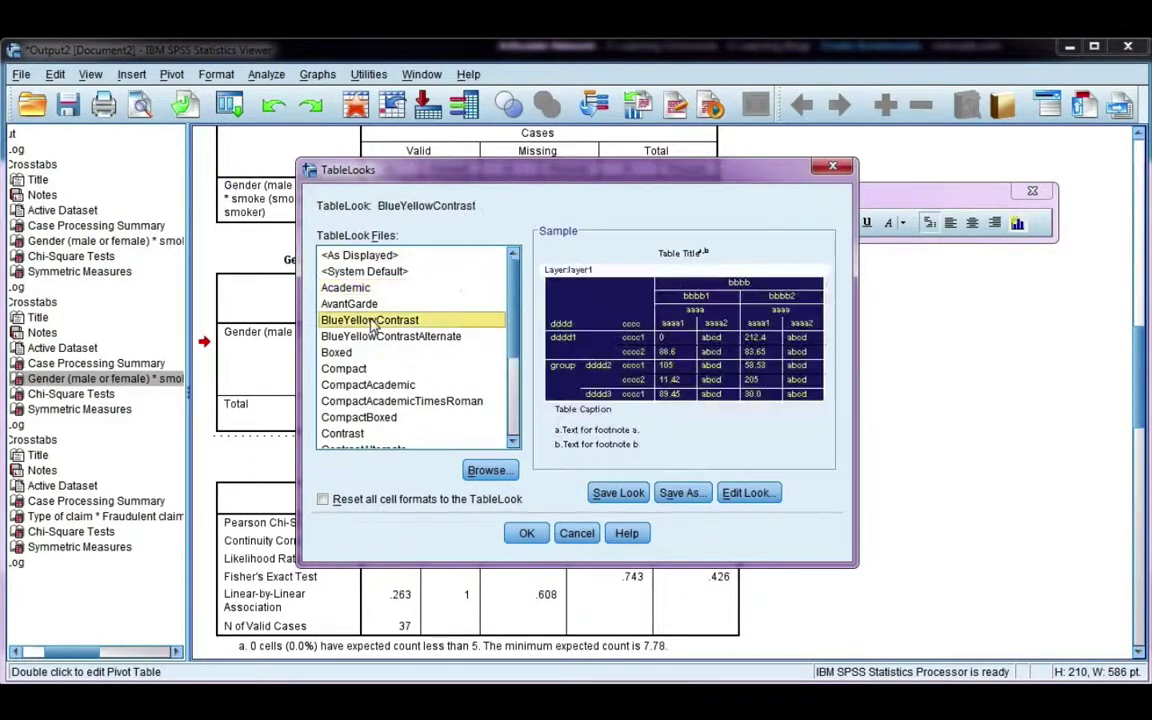
scroll(393, 338, "down", 1)
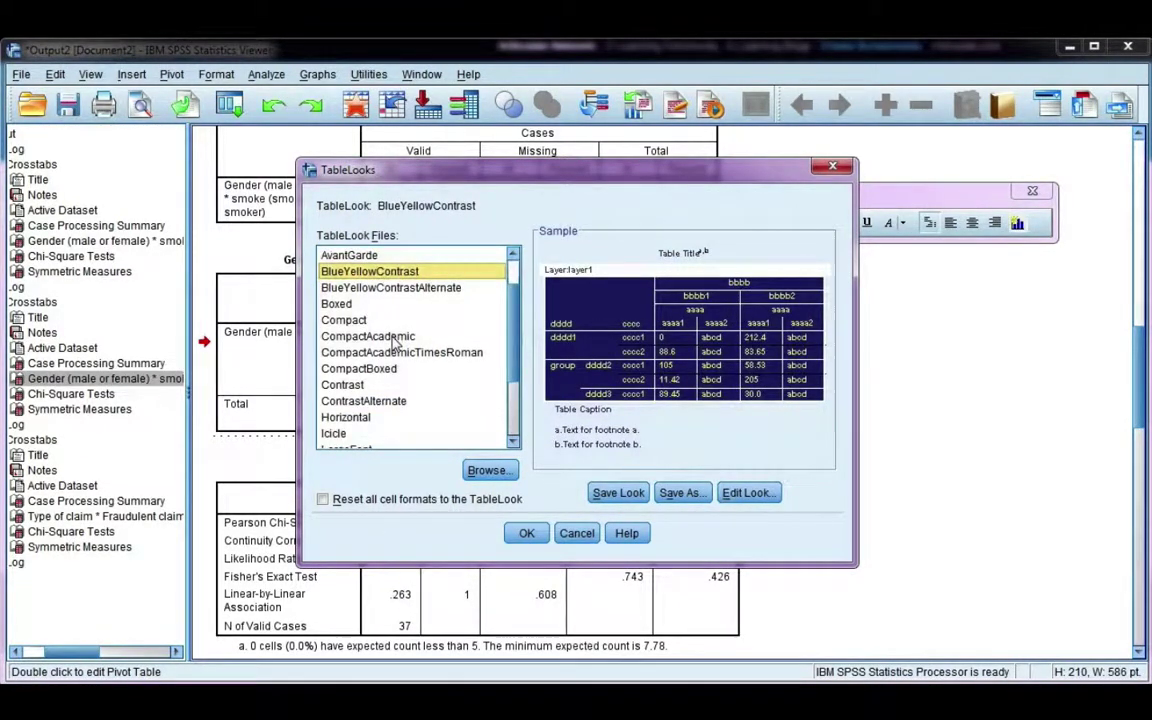
left_click(396, 338)
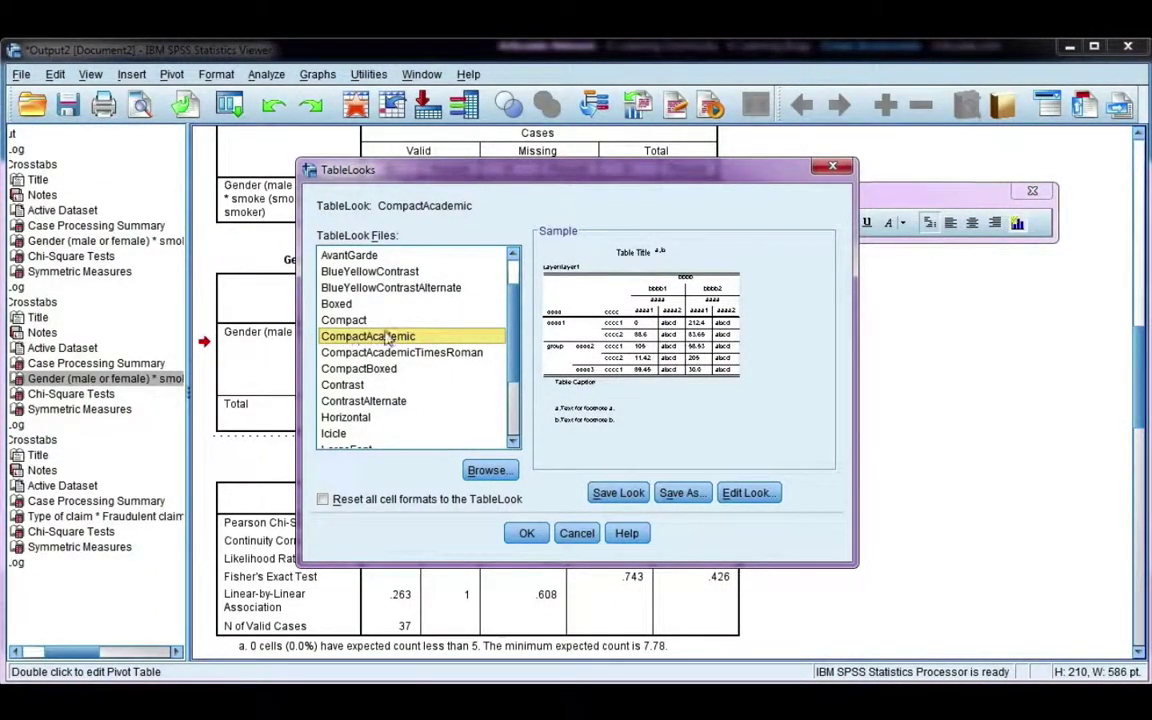
left_click(527, 534)
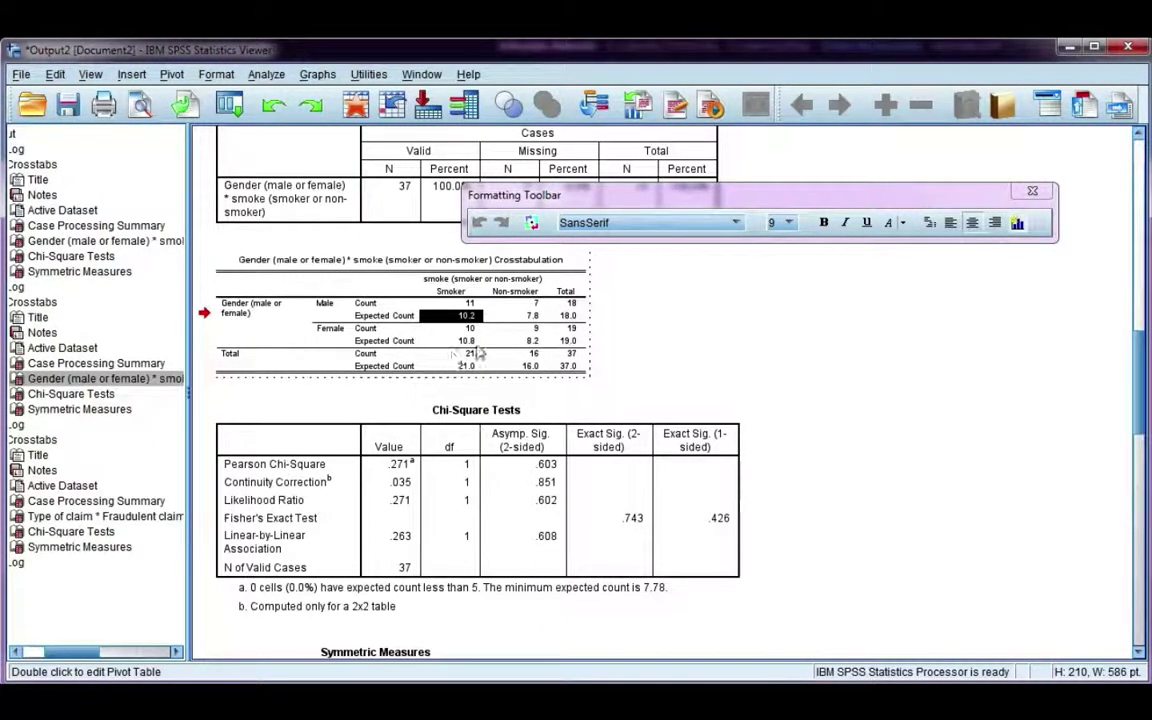
Select the Female Non-smoker expected count cell (8.2) in the CompactAcademic crosstab
left_click(536, 343)
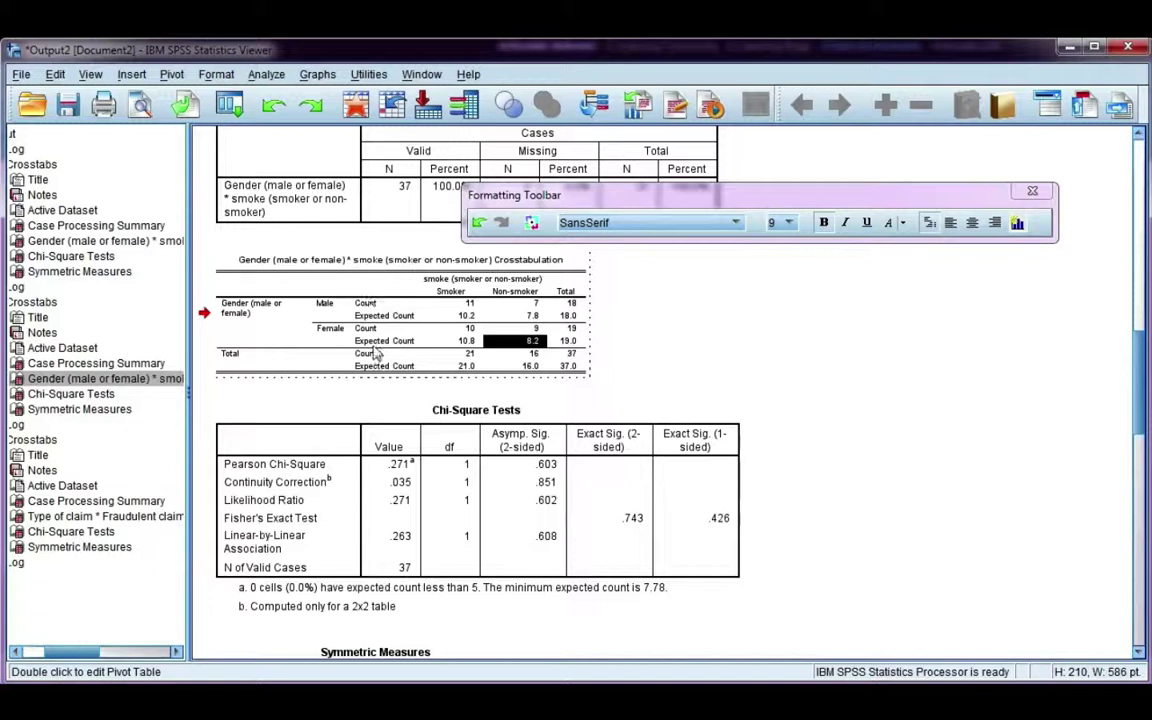
In Table Properties, make the Data area text bold size 14 and apply it
right_click(443, 312)
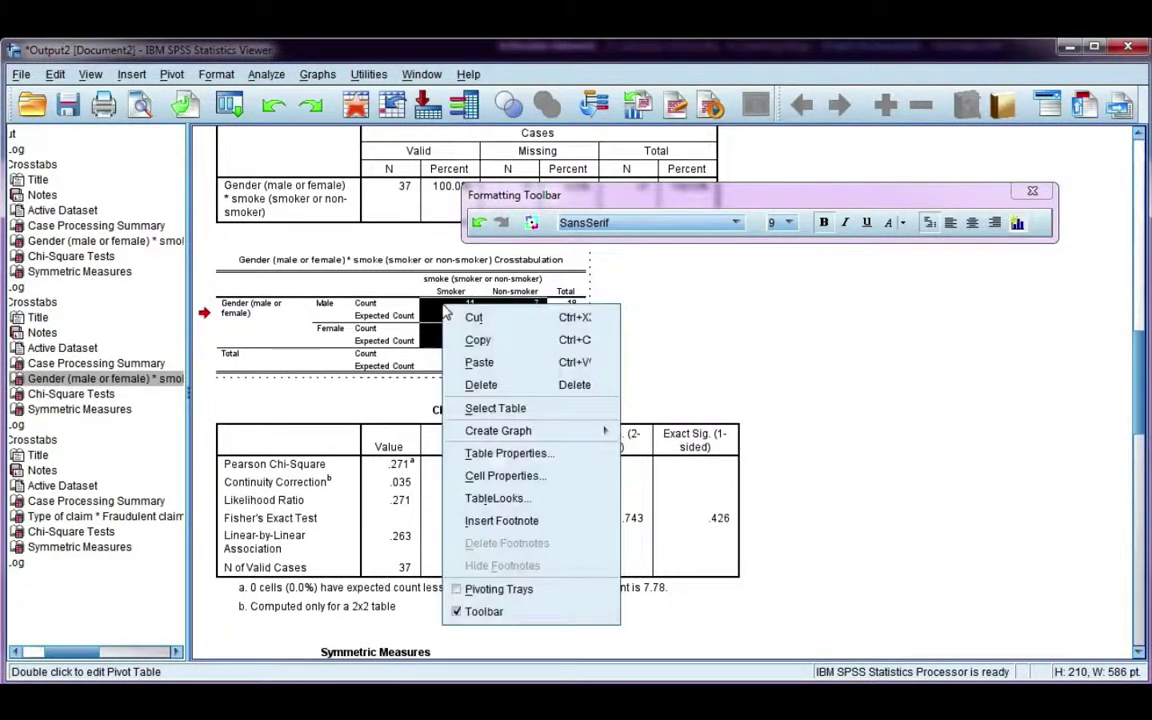
left_click(534, 457)
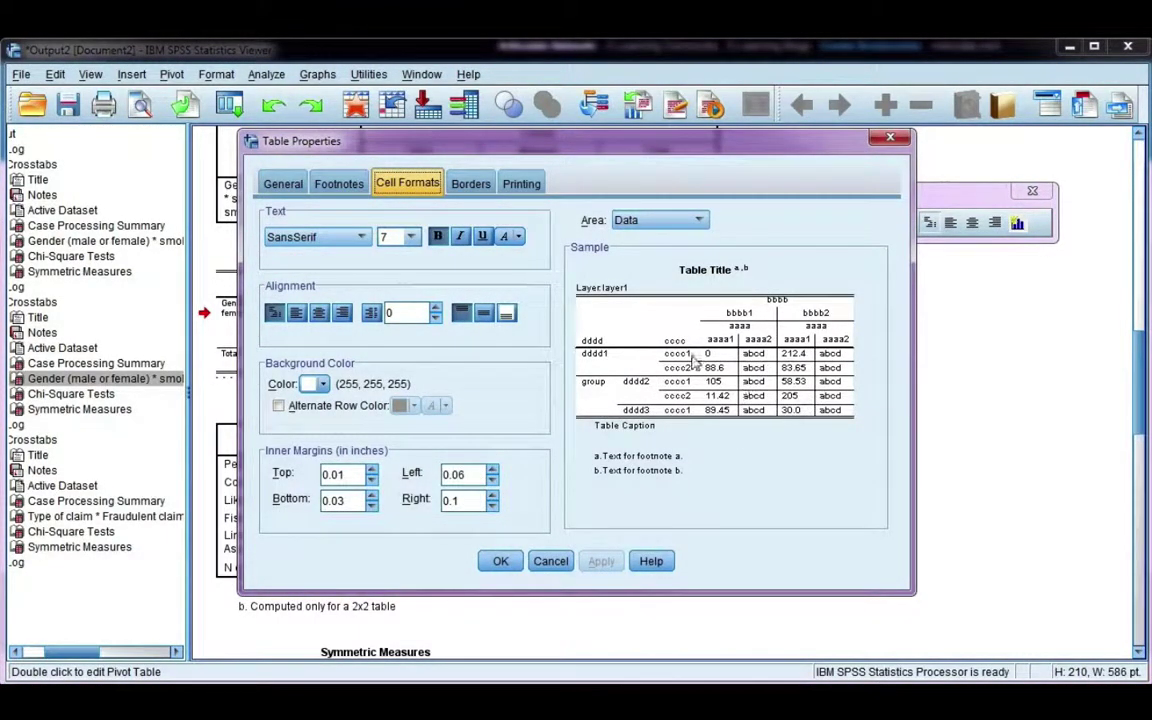
left_click(628, 219)
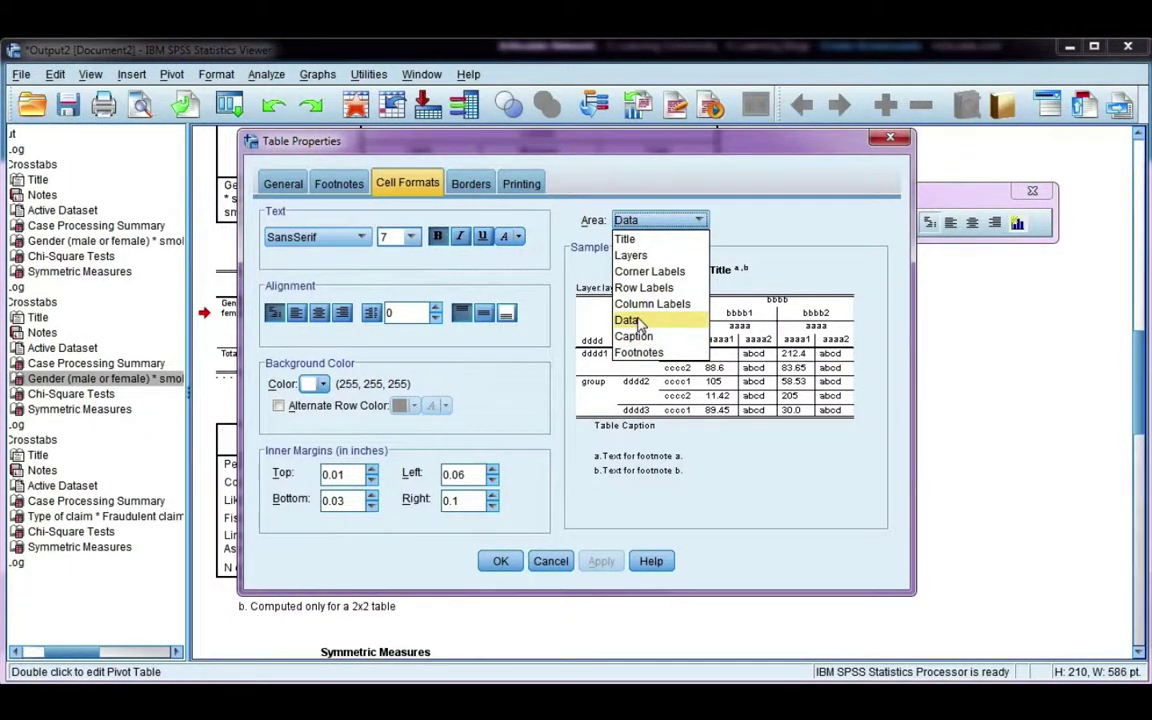
left_click(632, 320)
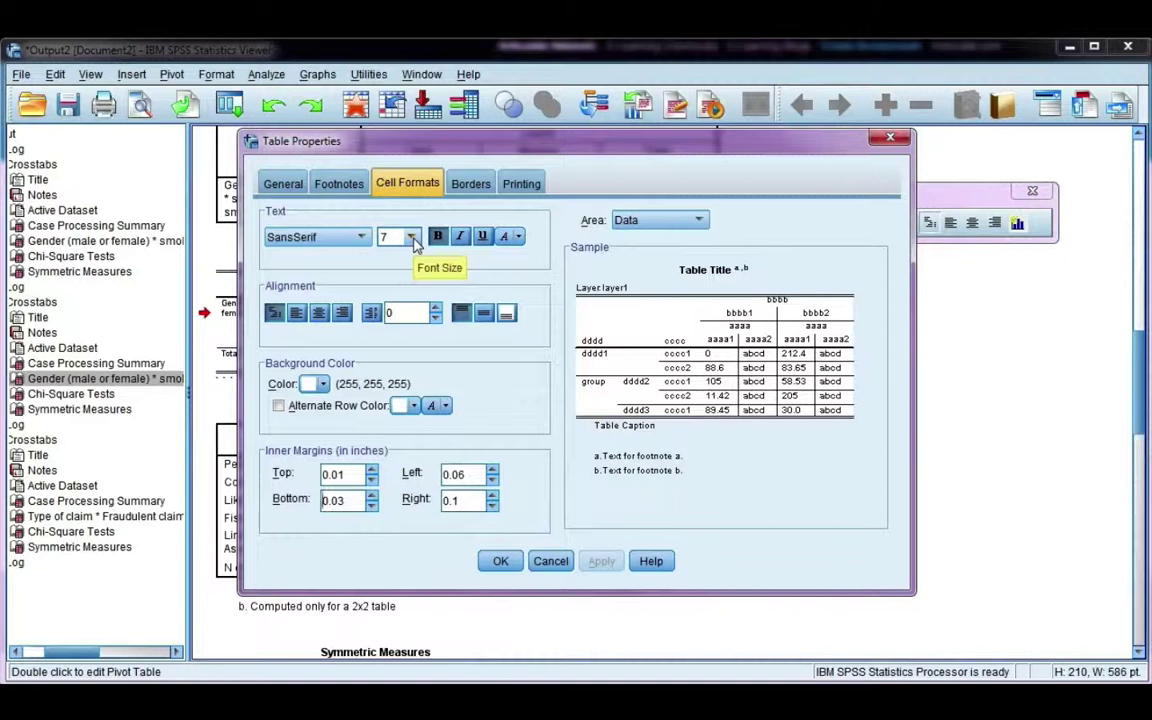
left_click(411, 238)
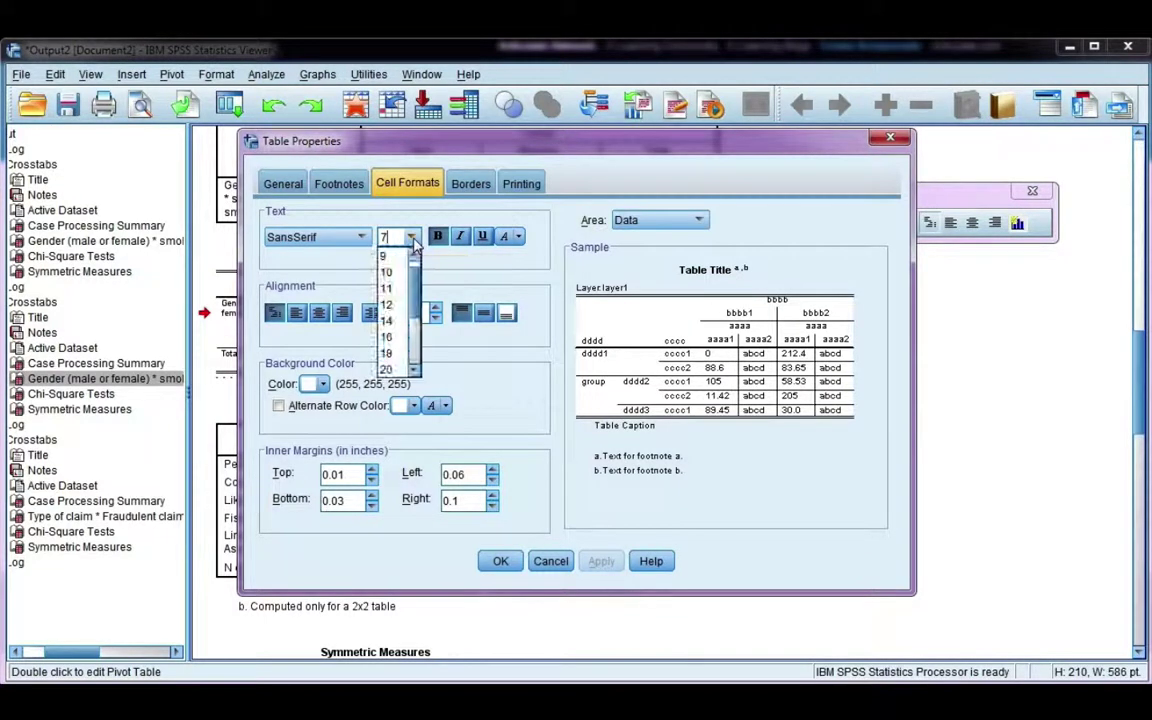
left_click(388, 320)
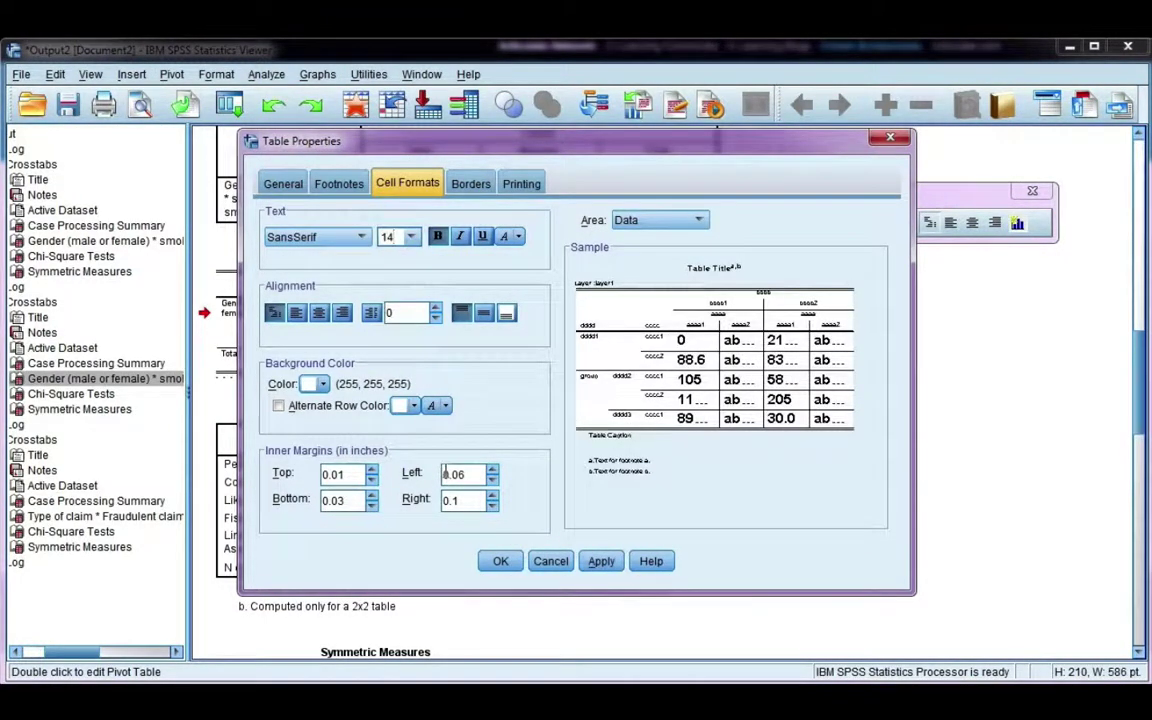
left_click(607, 562)
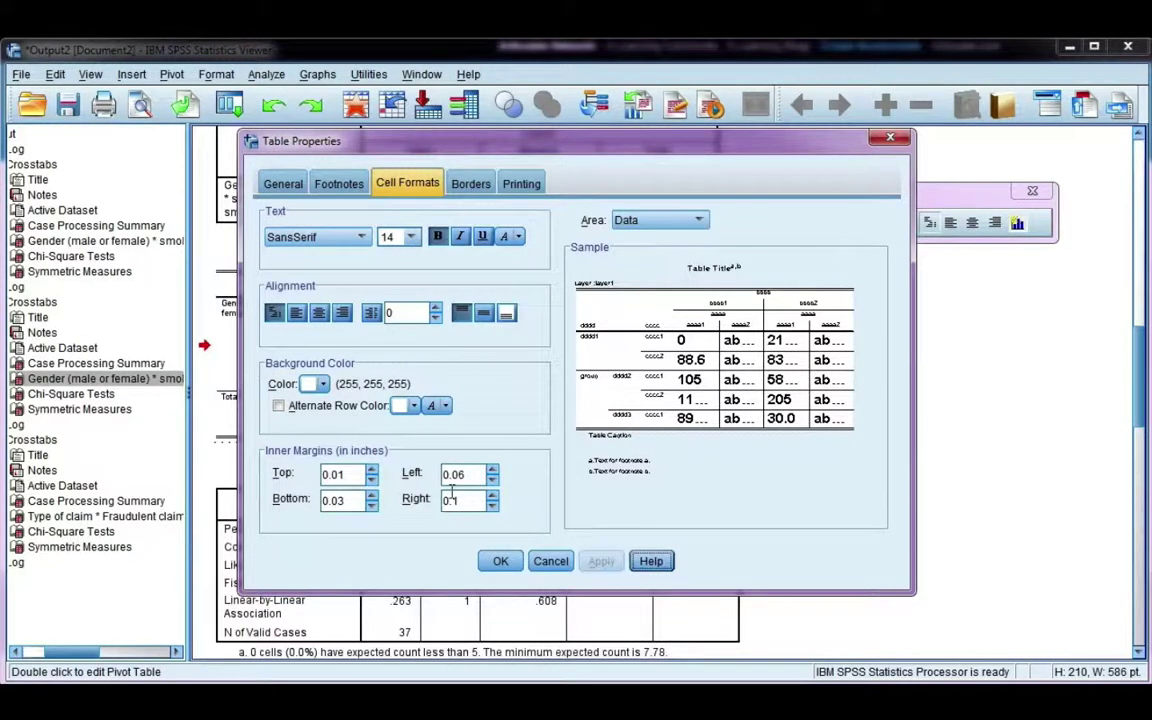
Turn on gray alternating row shading, confirm the properties, and exit table editing
left_click(322, 385)
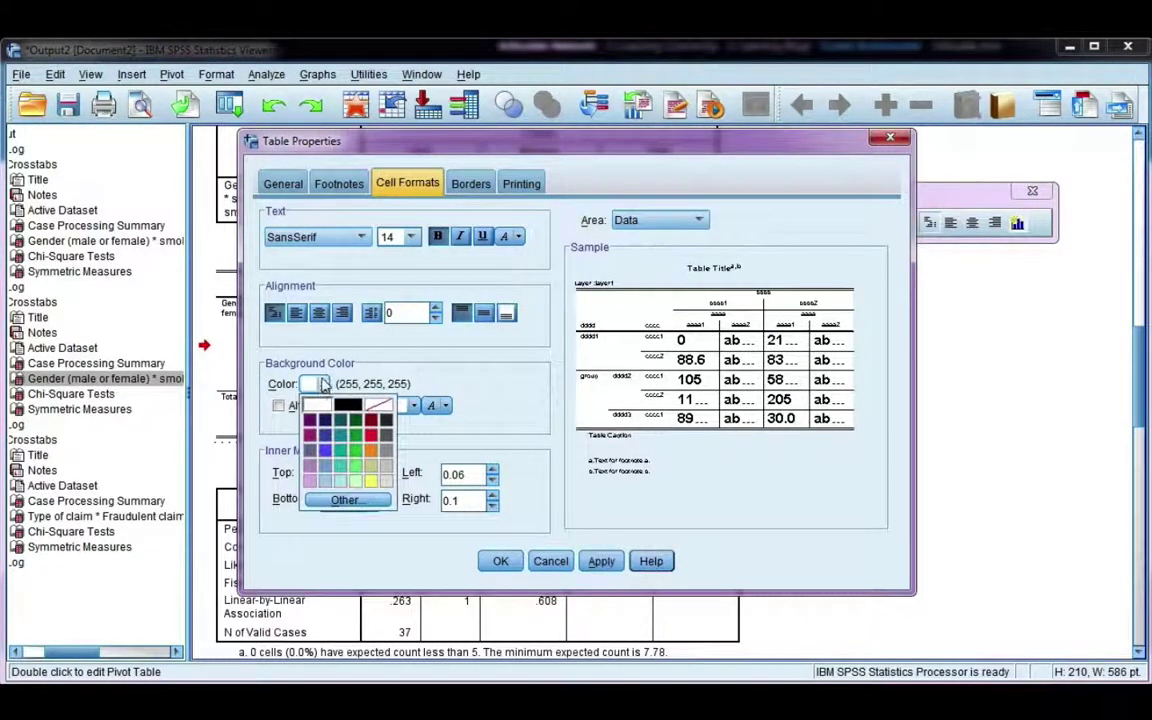
left_click(322, 385)
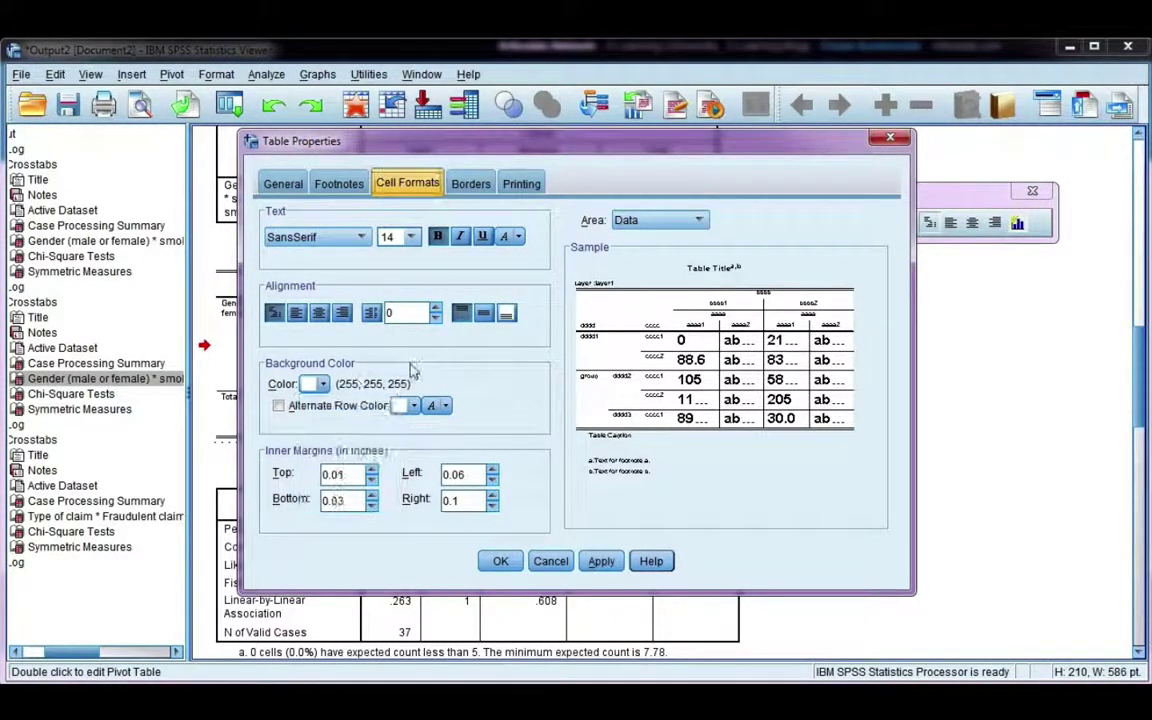
left_click(444, 406)
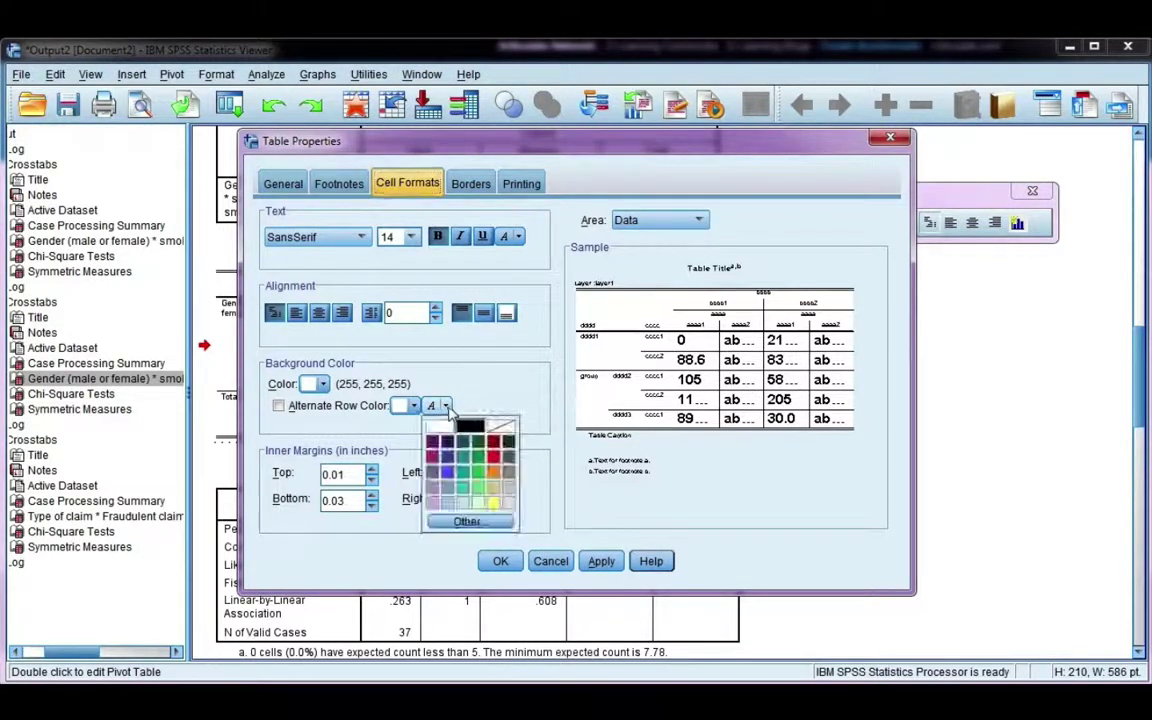
left_click(388, 423)
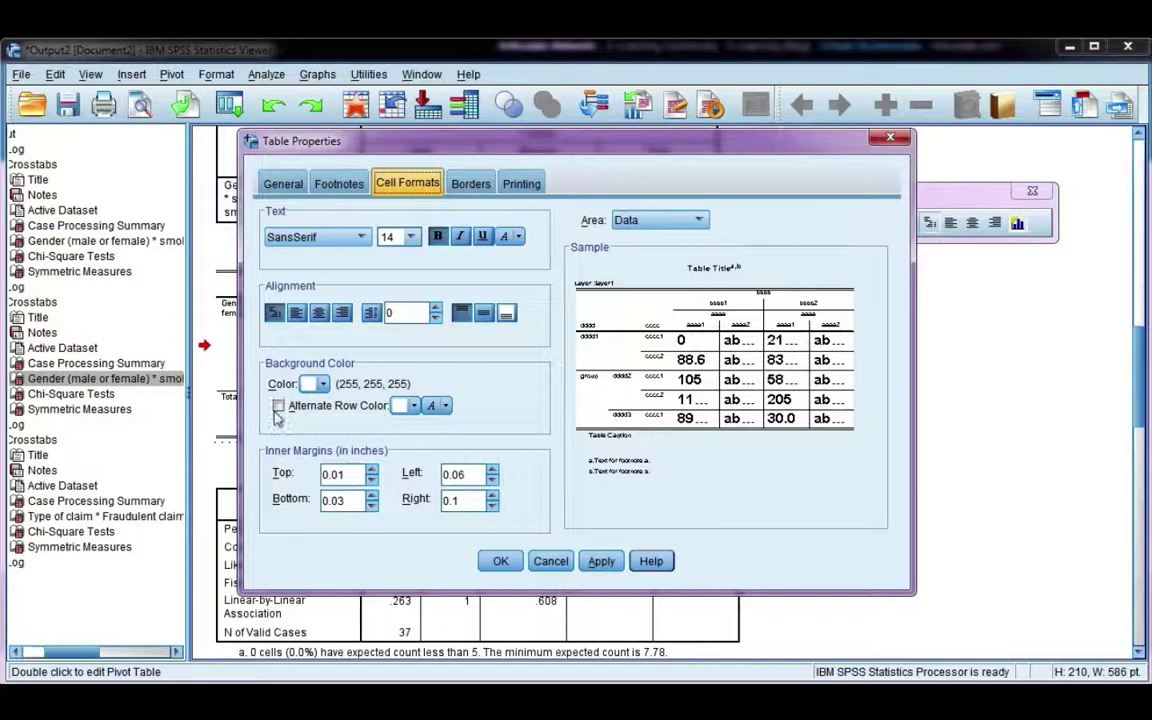
left_click(278, 406)
left_click(413, 405)
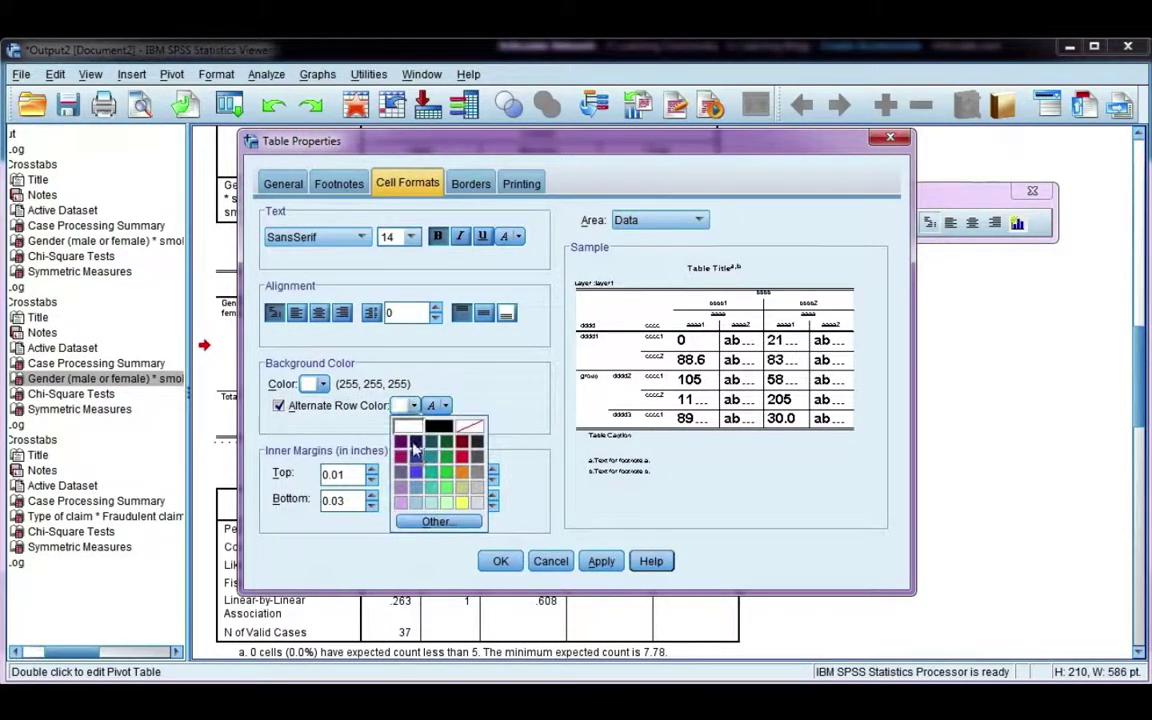
left_click(430, 442)
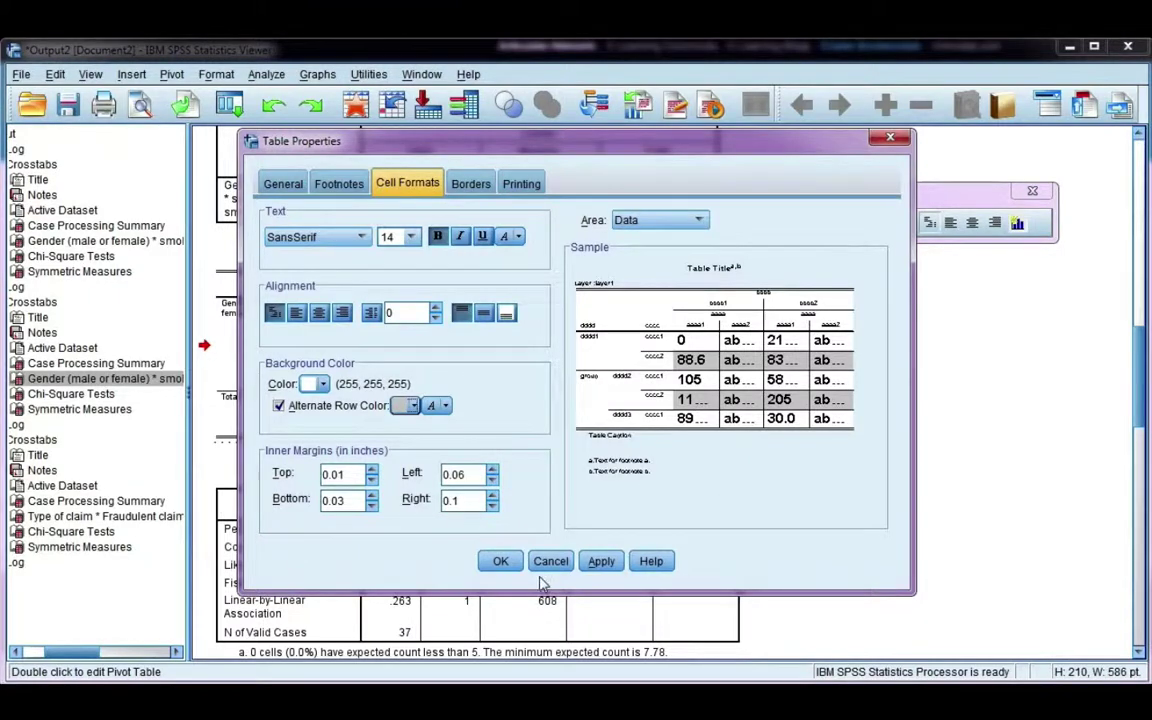
left_click(601, 563)
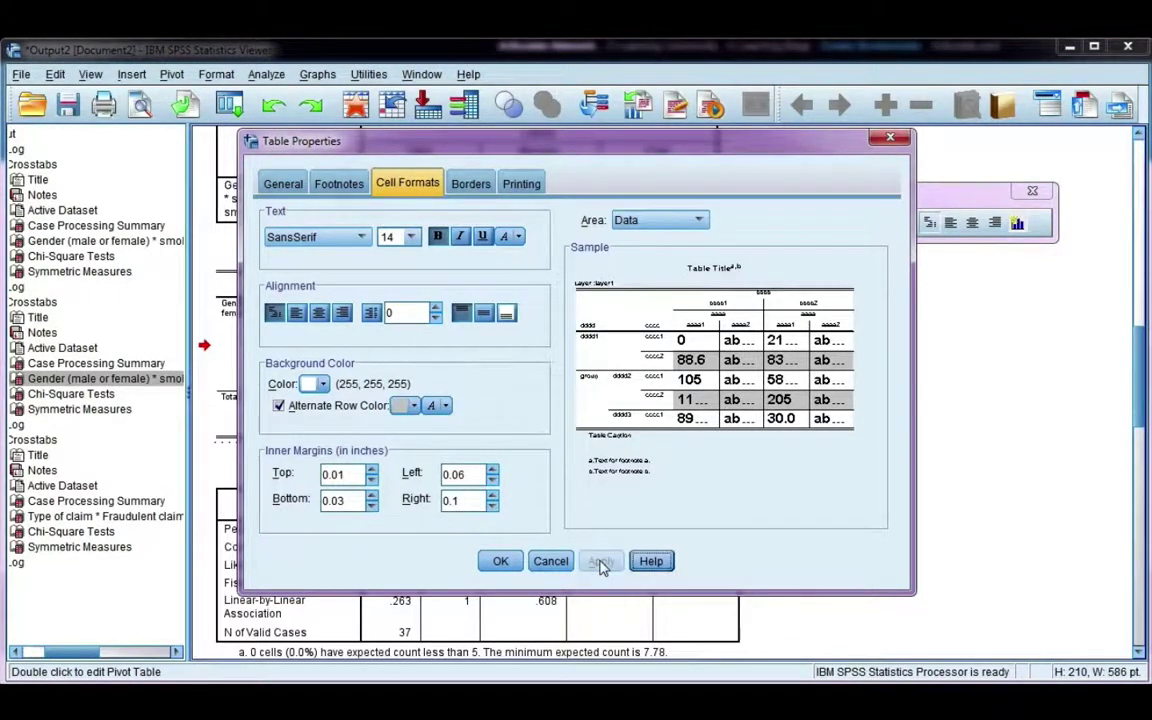
left_click(500, 561)
left_click(673, 422)
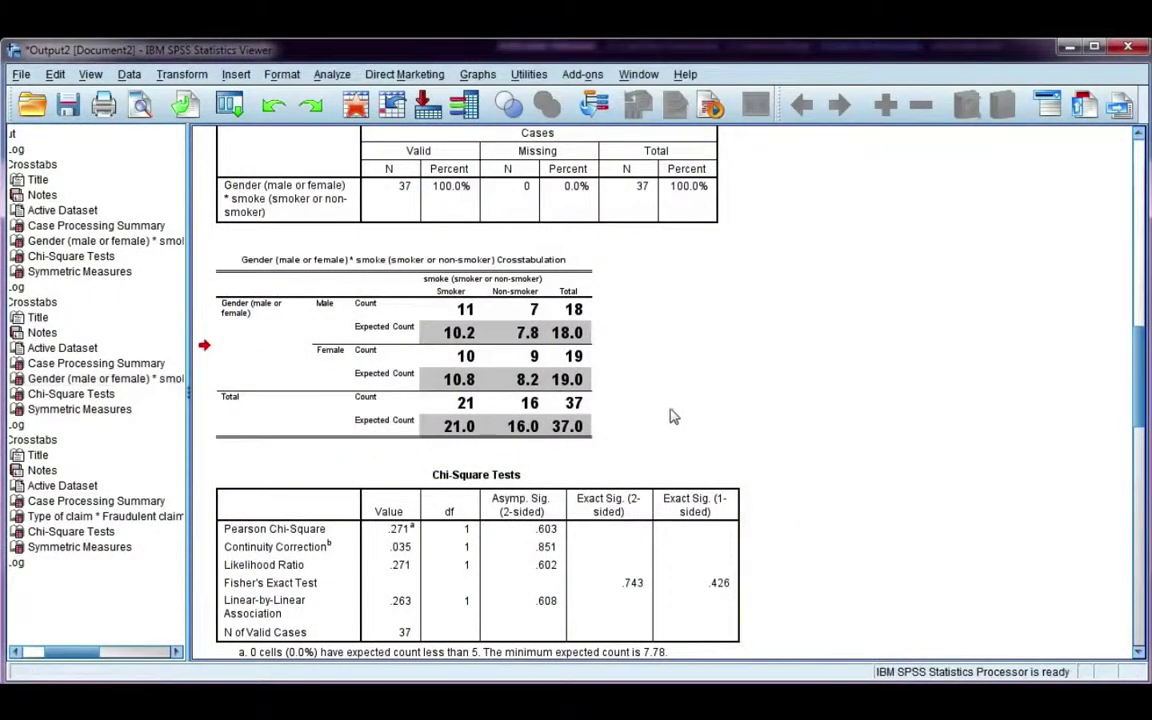
Reselect the restyled crosstab and activate it for in-place pivot editing
left_click(411, 275)
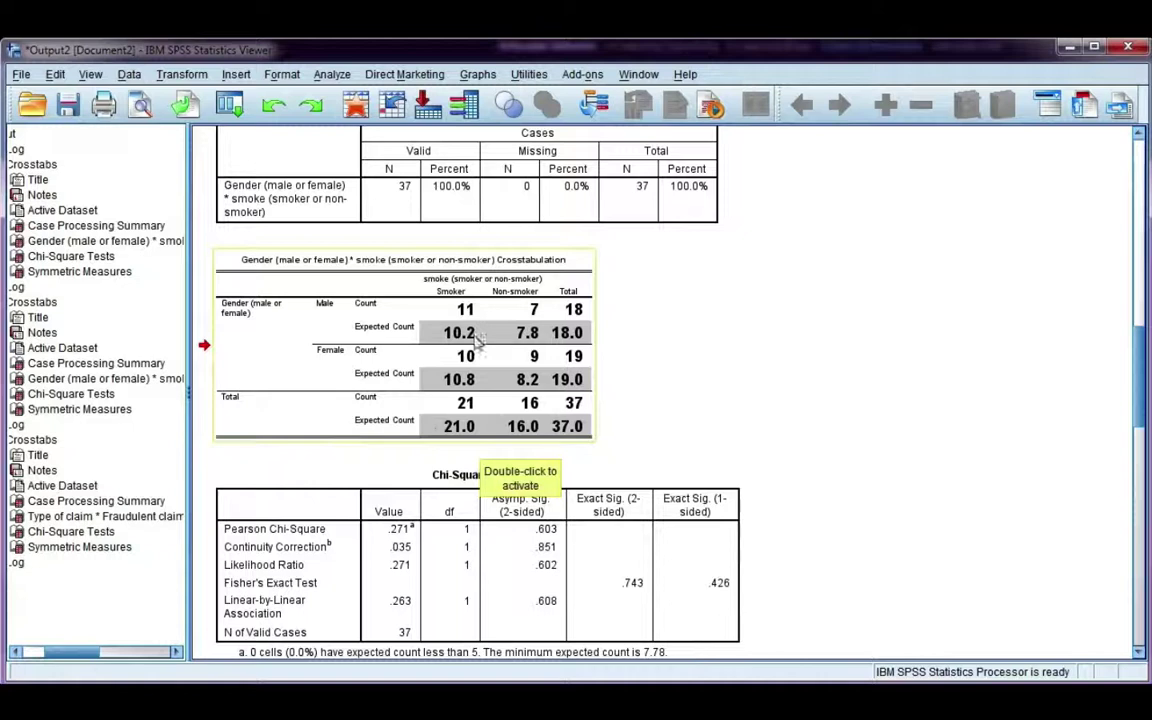
left_click(630, 329)
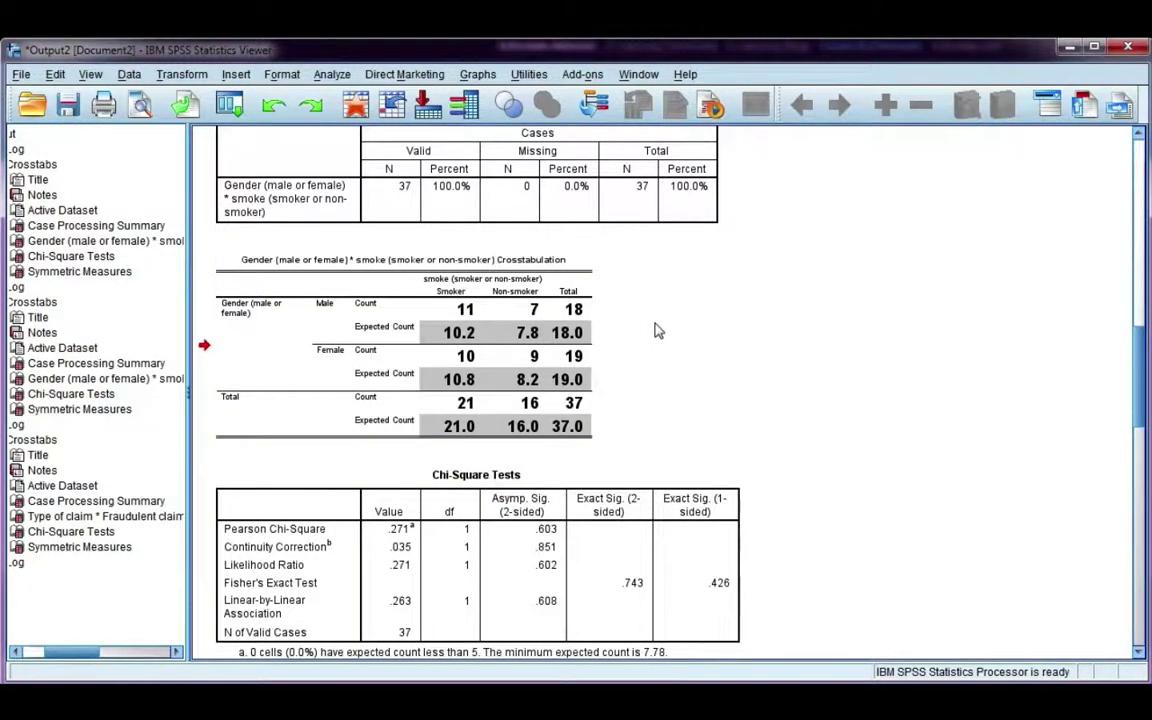
left_click(445, 338)
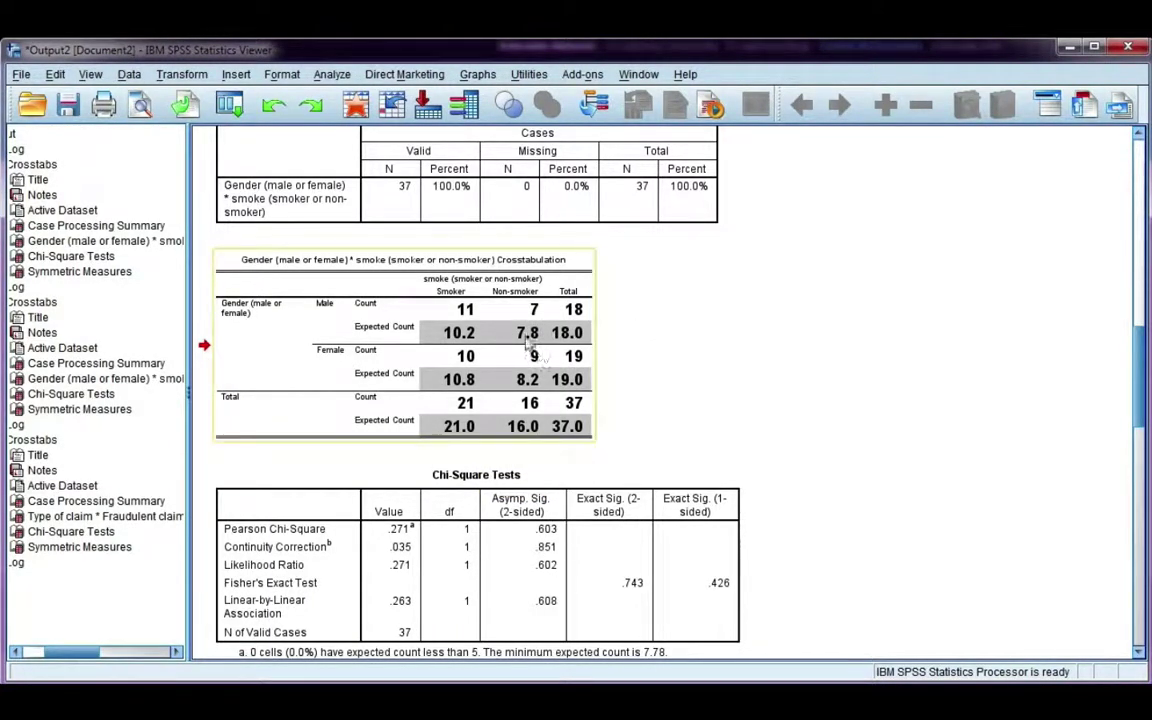
double_click(470, 314)
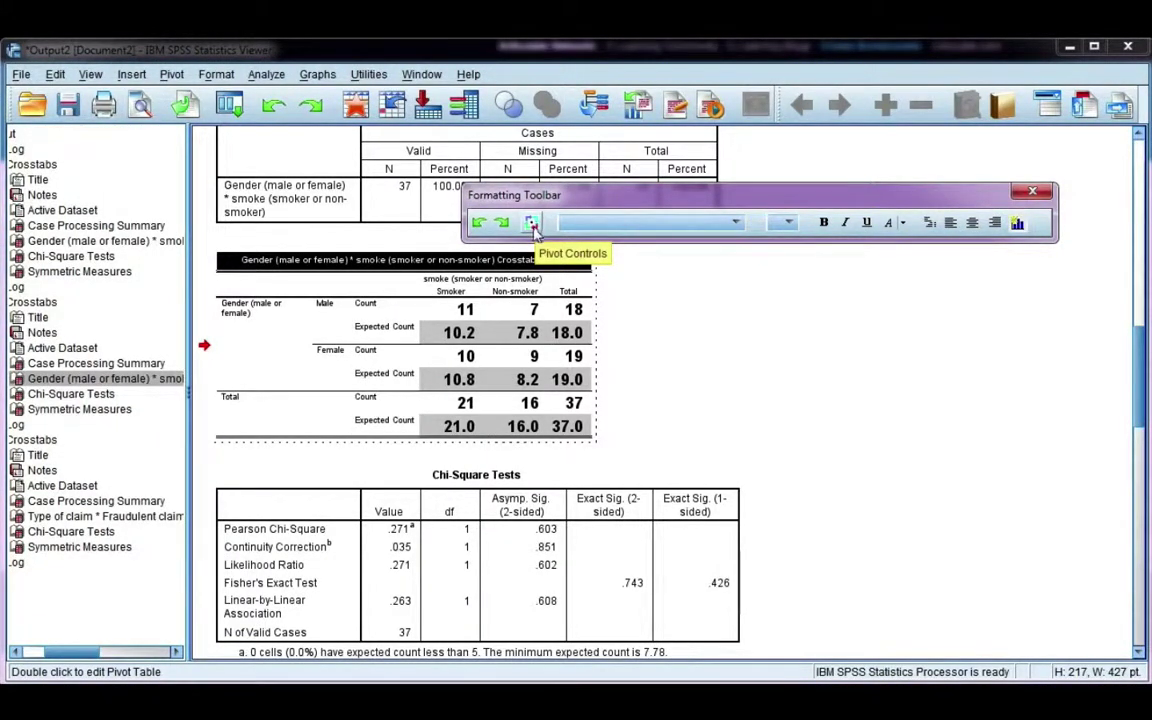
In the Pivoting Trays, move Gender from the row tray to the column tray
left_click(533, 225)
mouse_move(540, 224)
left_mouse_down()
mouse_move(990, 300)
mouse_move(1017, 274)
left_mouse_up()
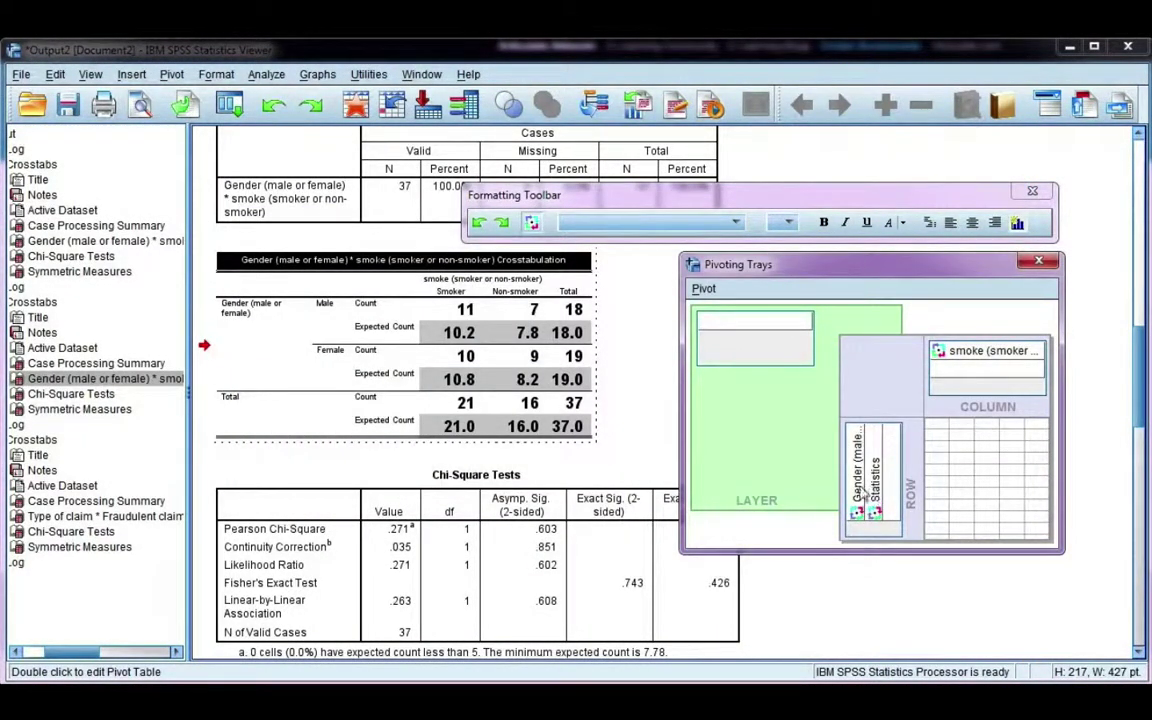
mouse_move(857, 497)
left_mouse_down()
mouse_move(908, 383)
mouse_move(955, 357)
mouse_move(858, 465)
left_mouse_up()
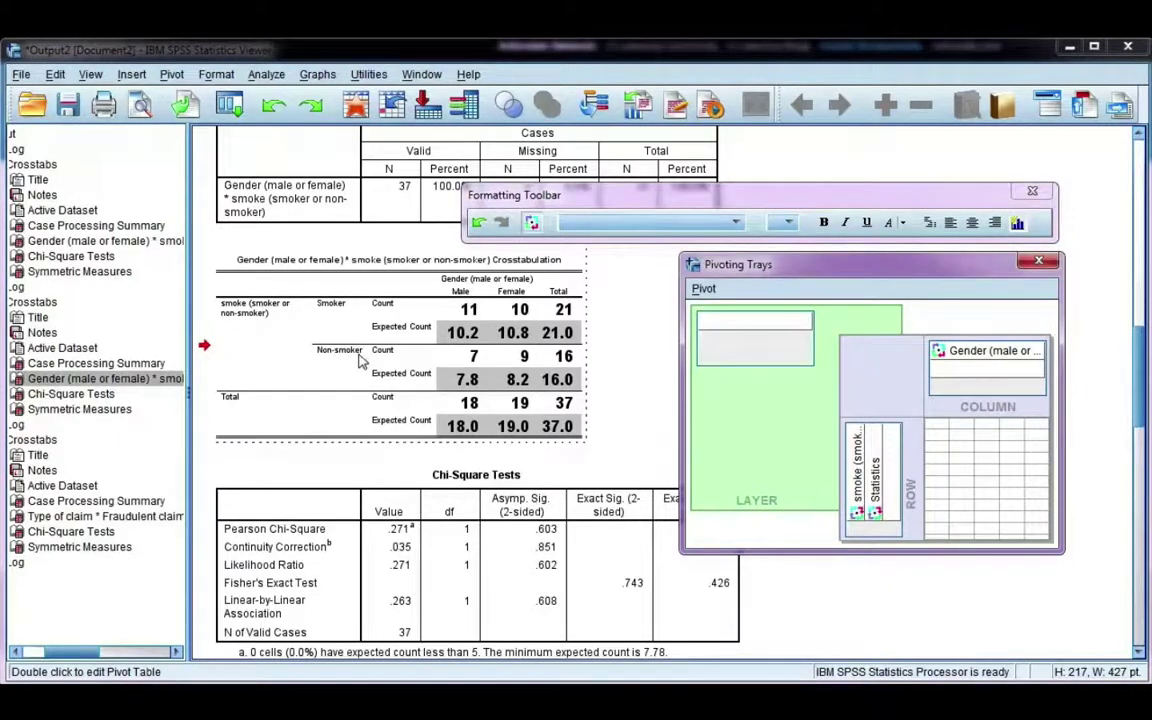
Delete the Smoker, Non-smoker and Total expected count rows from the crosstab
left_click(400, 327)
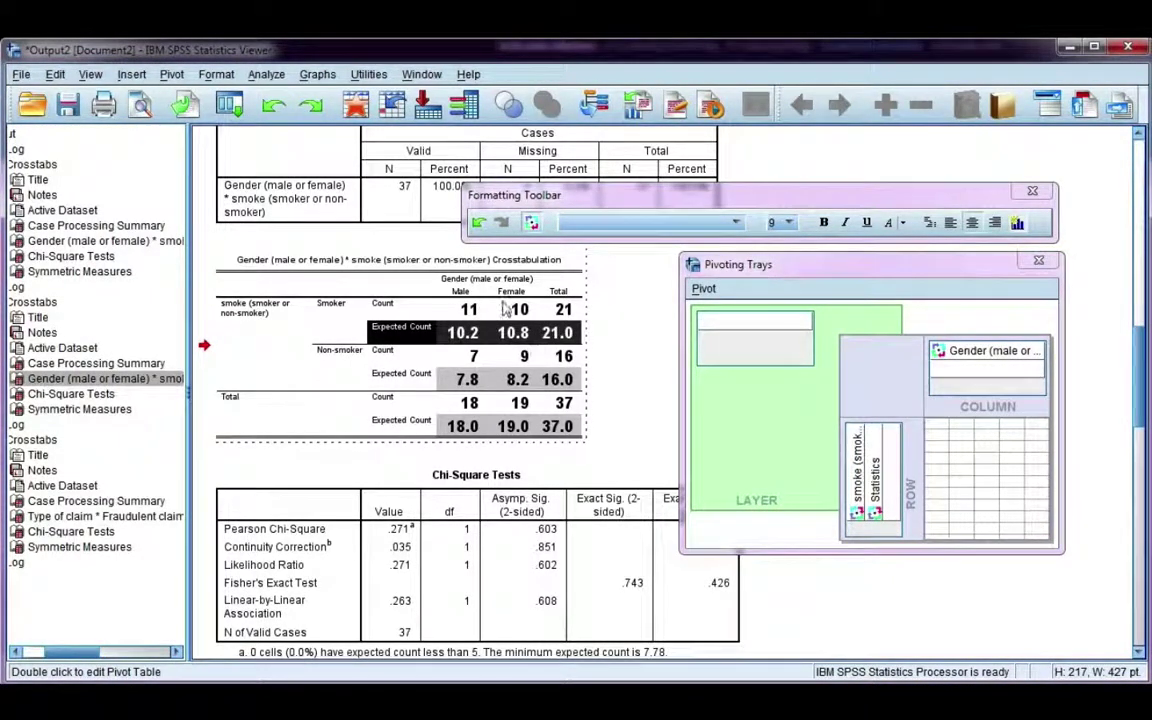
key("Delete")
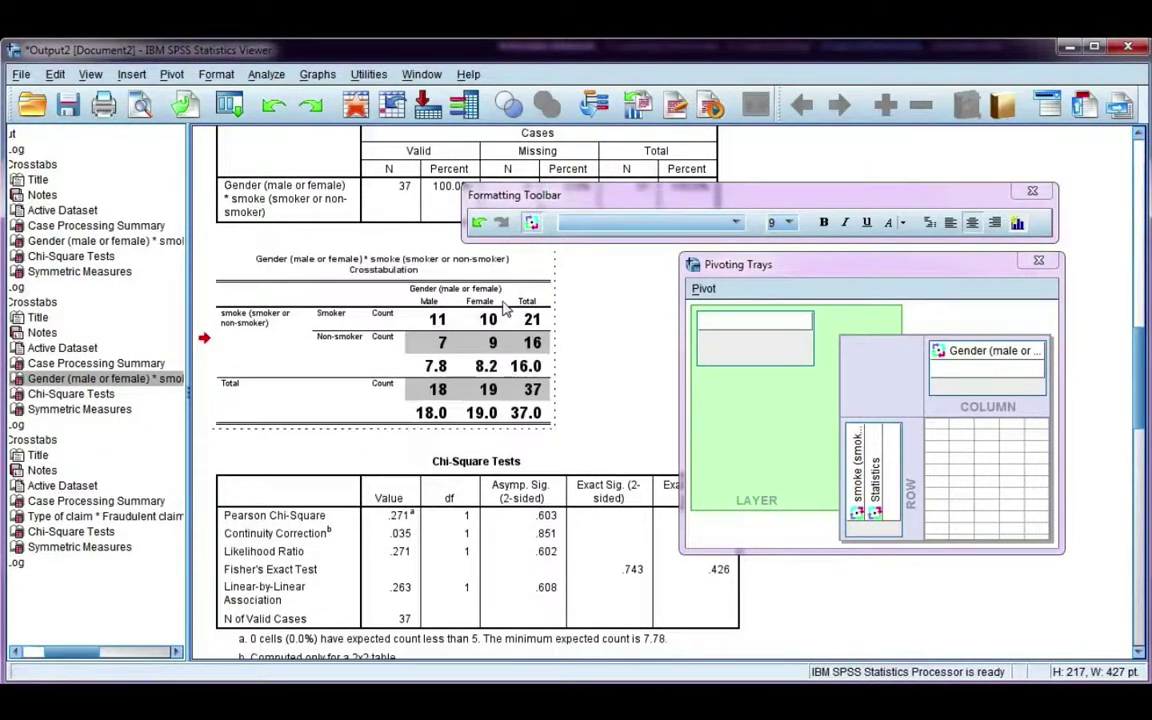
left_click(481, 368)
left_click_drag(481, 368, 529, 370)
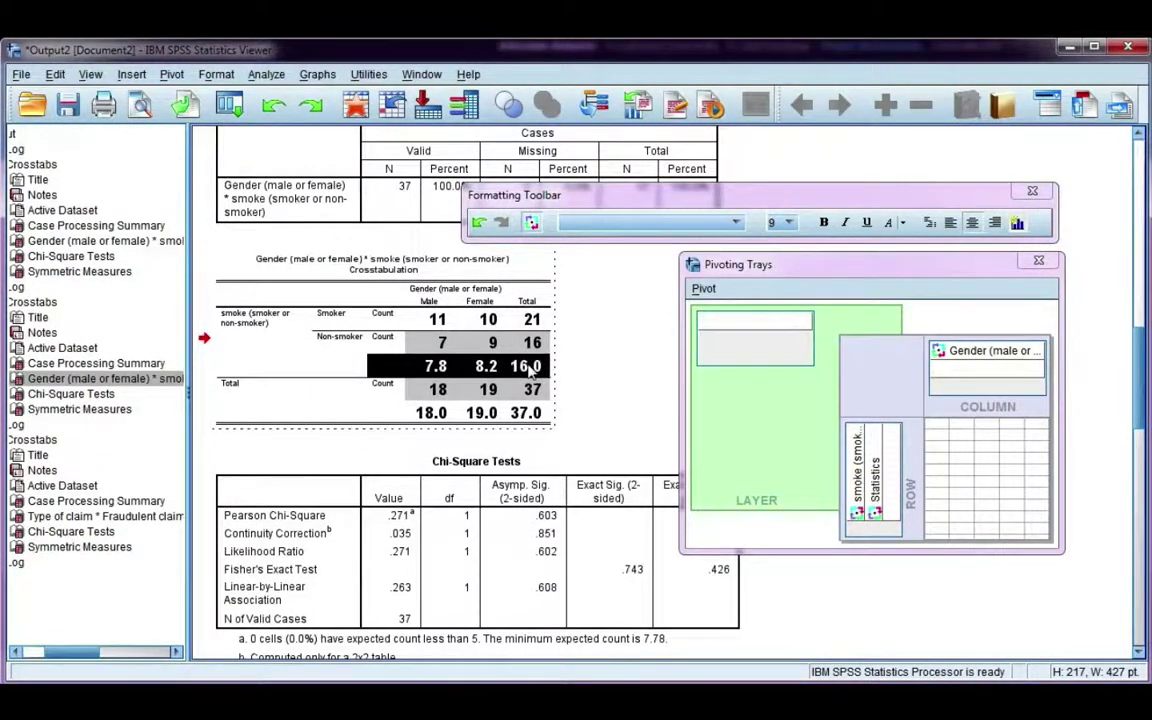
key("Delete")
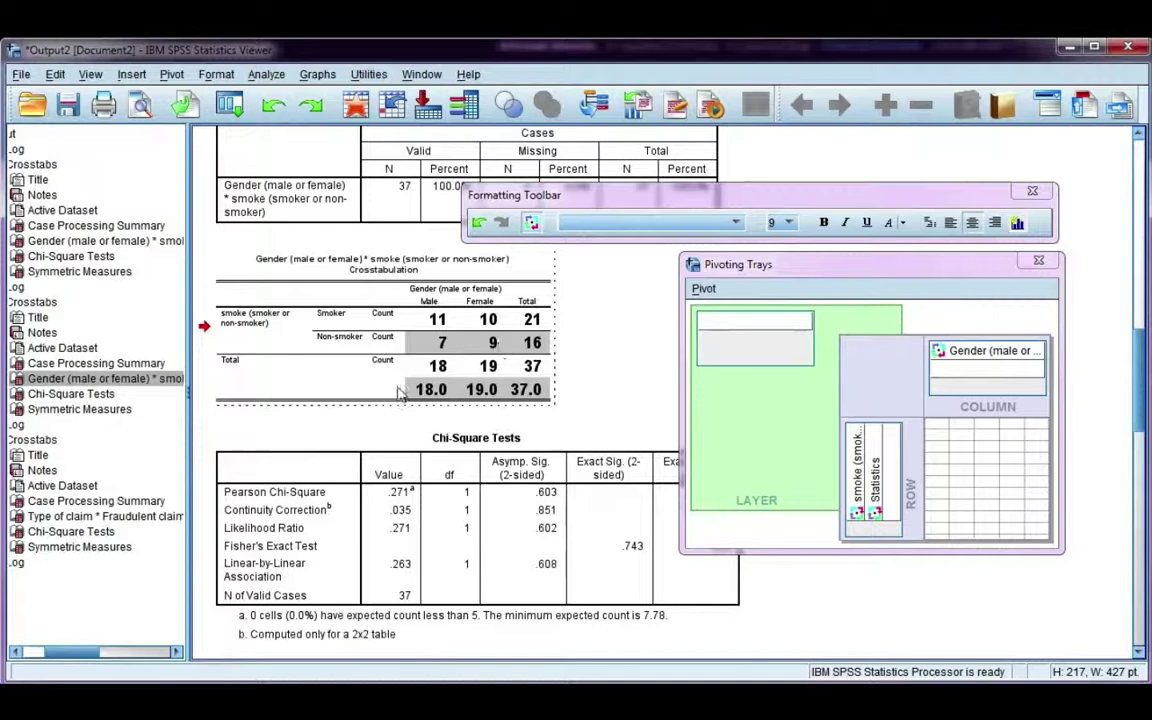
left_click(500, 390)
left_click_drag(500, 390, 530, 390)
key("Delete")
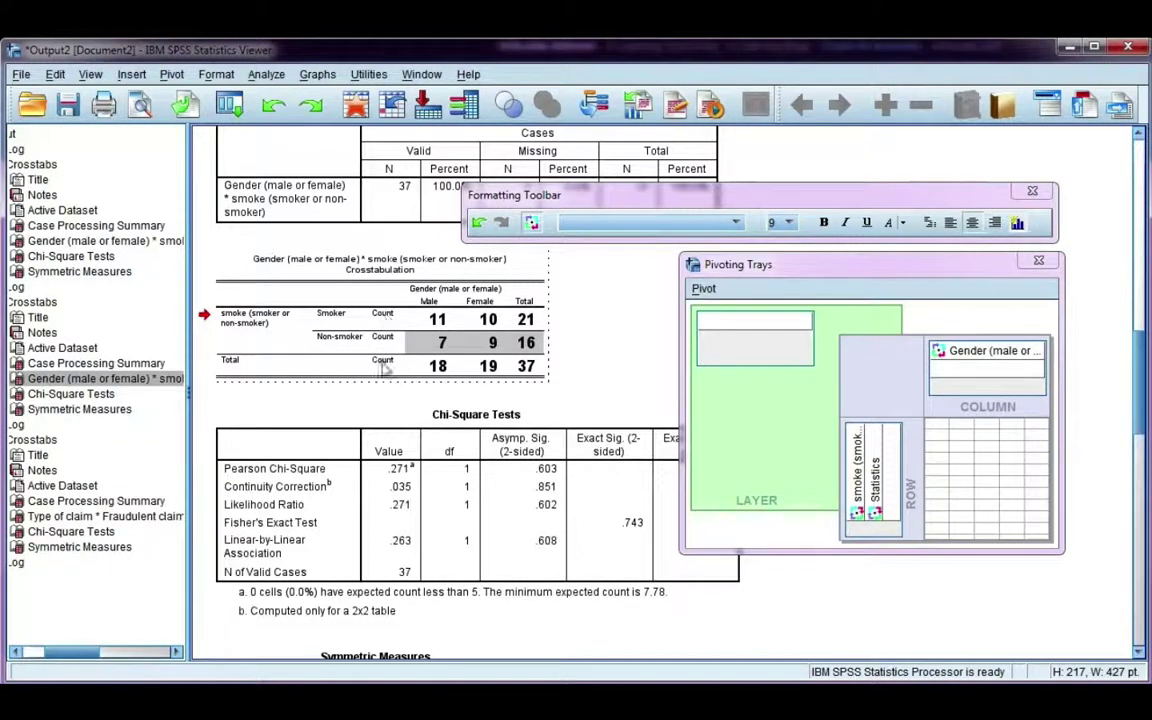
Delete the three Count labels and close the Pivoting Trays window
left_click_drag(383, 314, 385, 368)
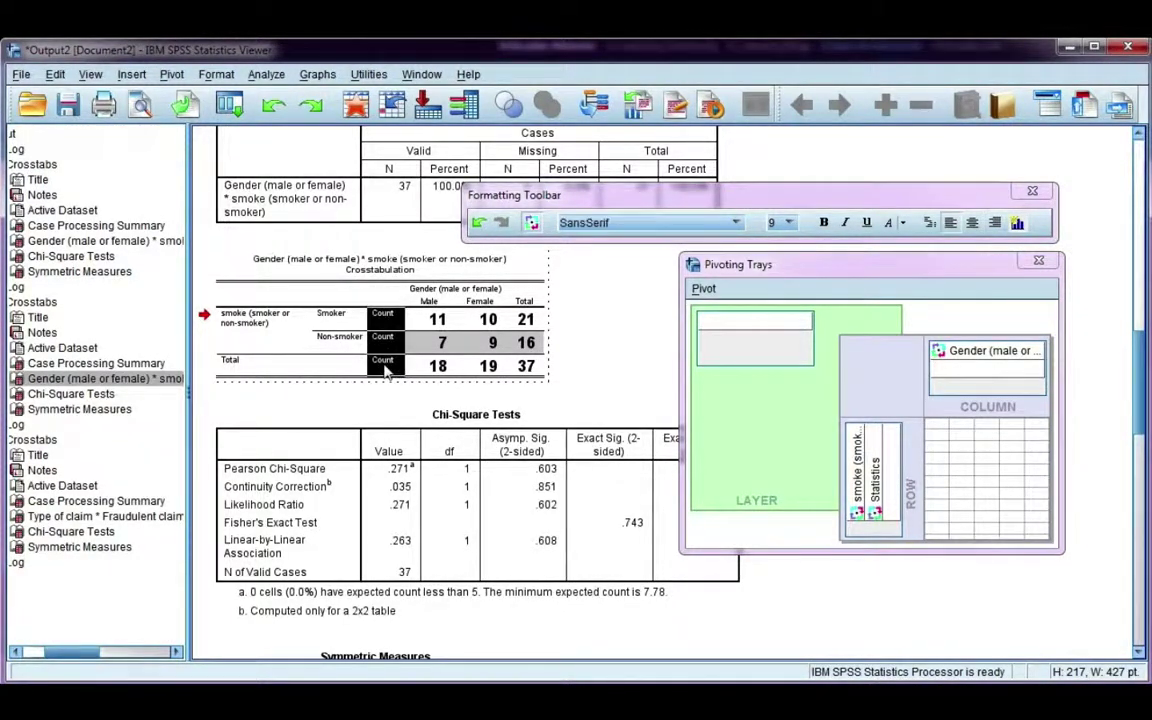
key("Delete")
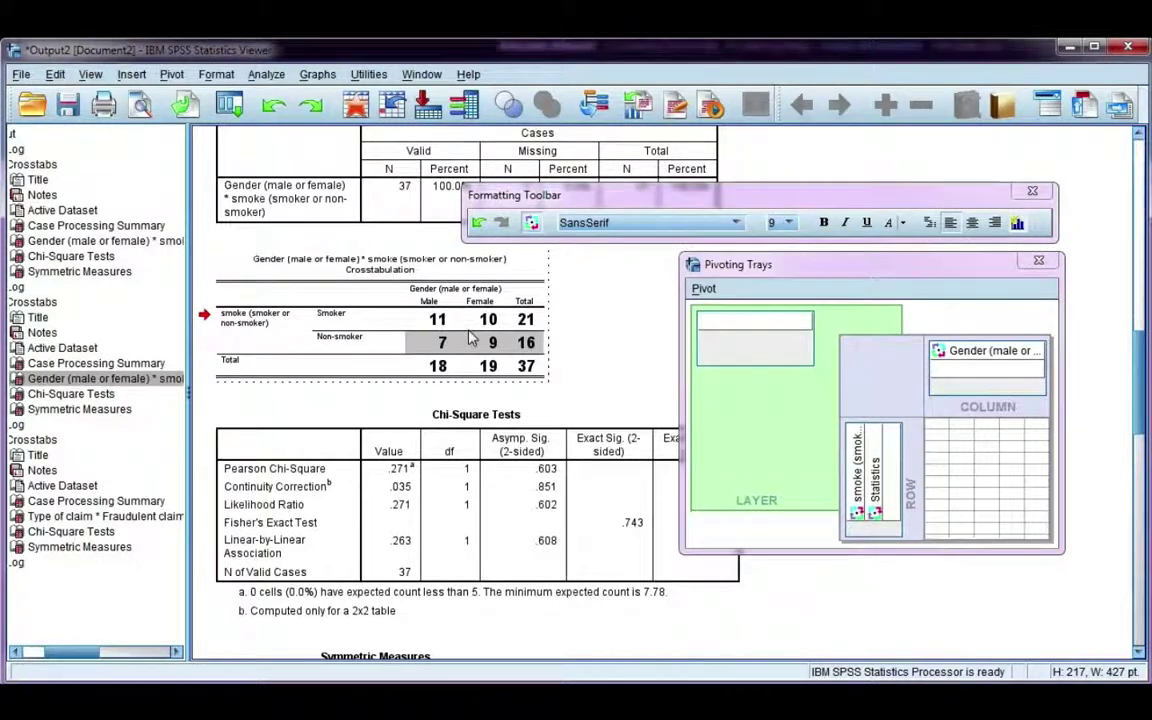
left_click(1038, 260)
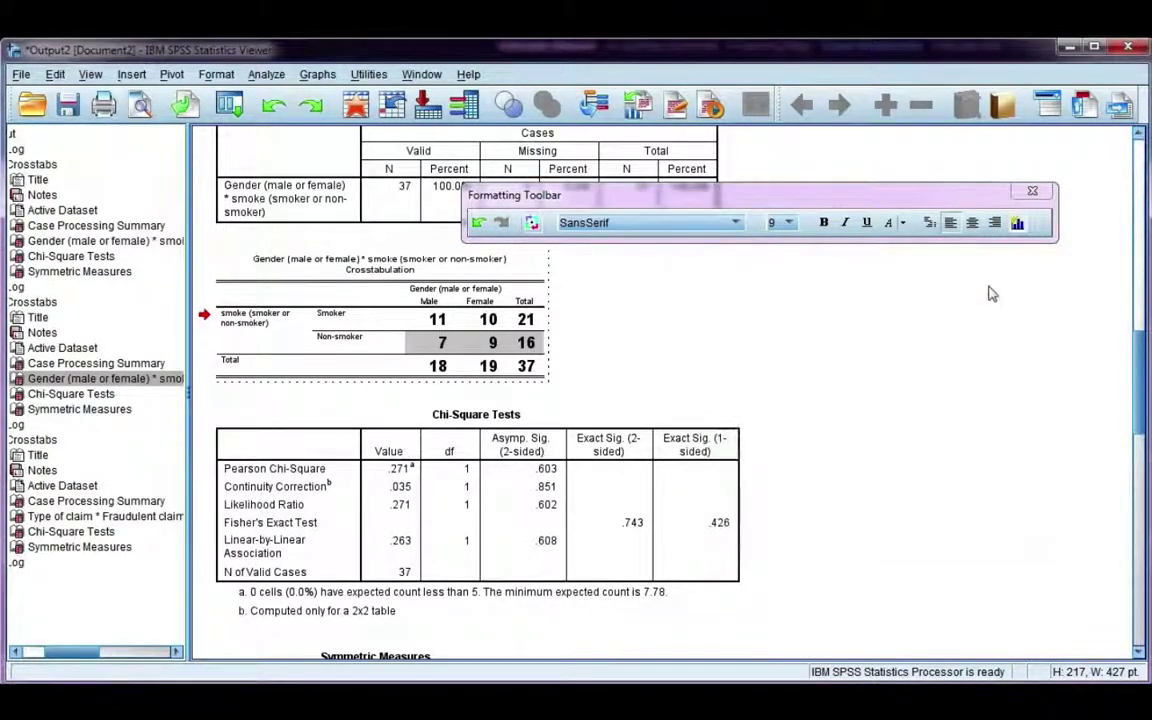